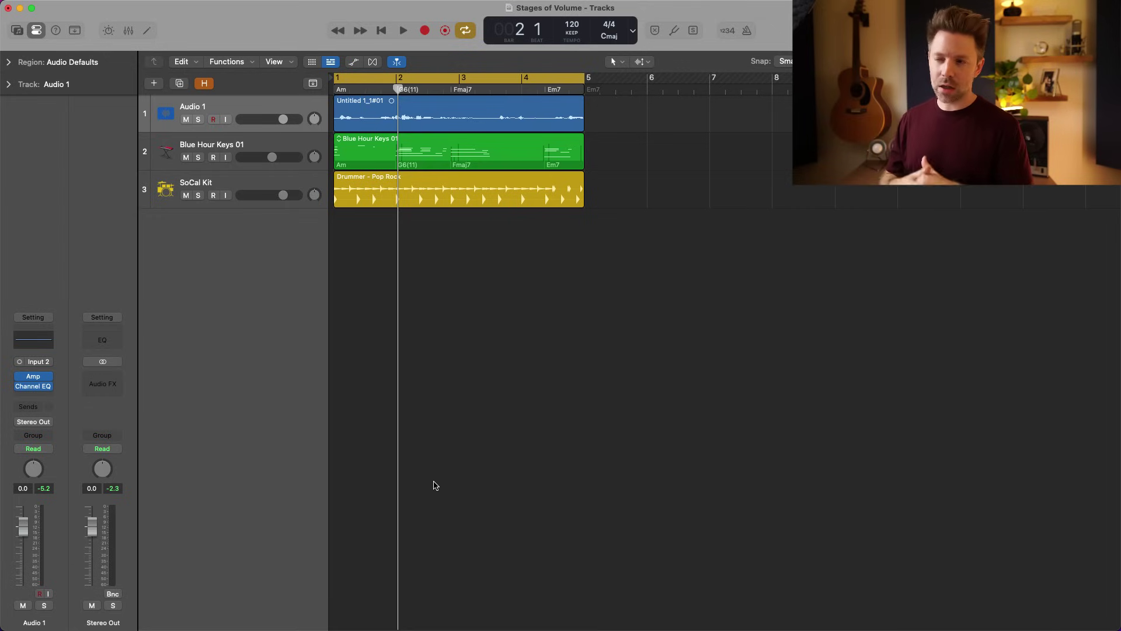
Select the Blue Hour Keys 01 track and look over its Sampler instrument
click(451, 121)
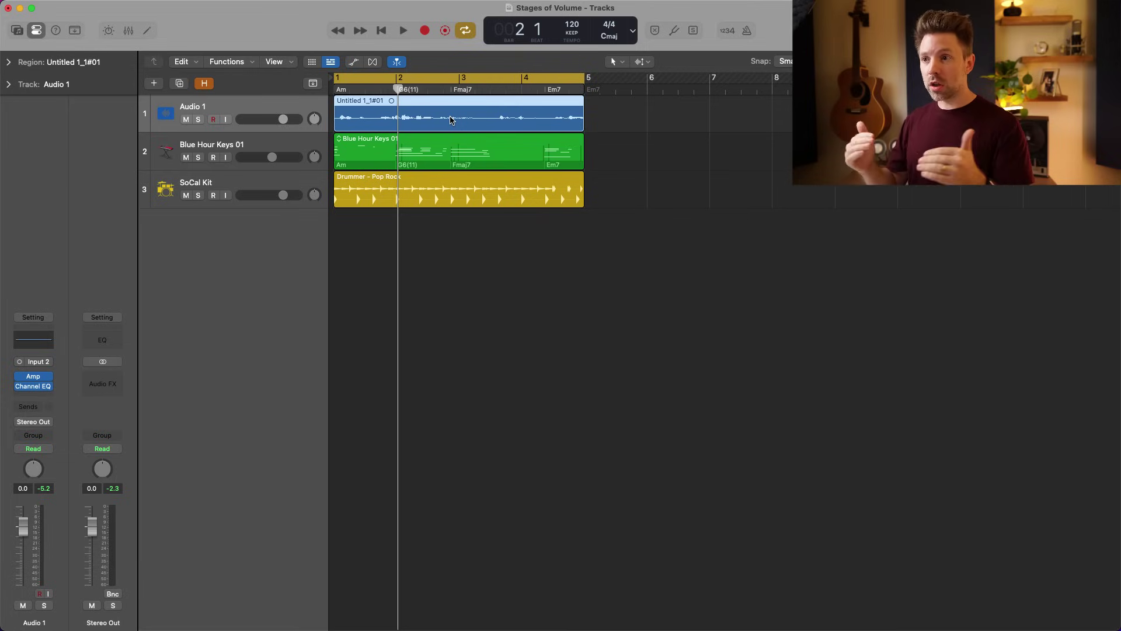
click(368, 151)
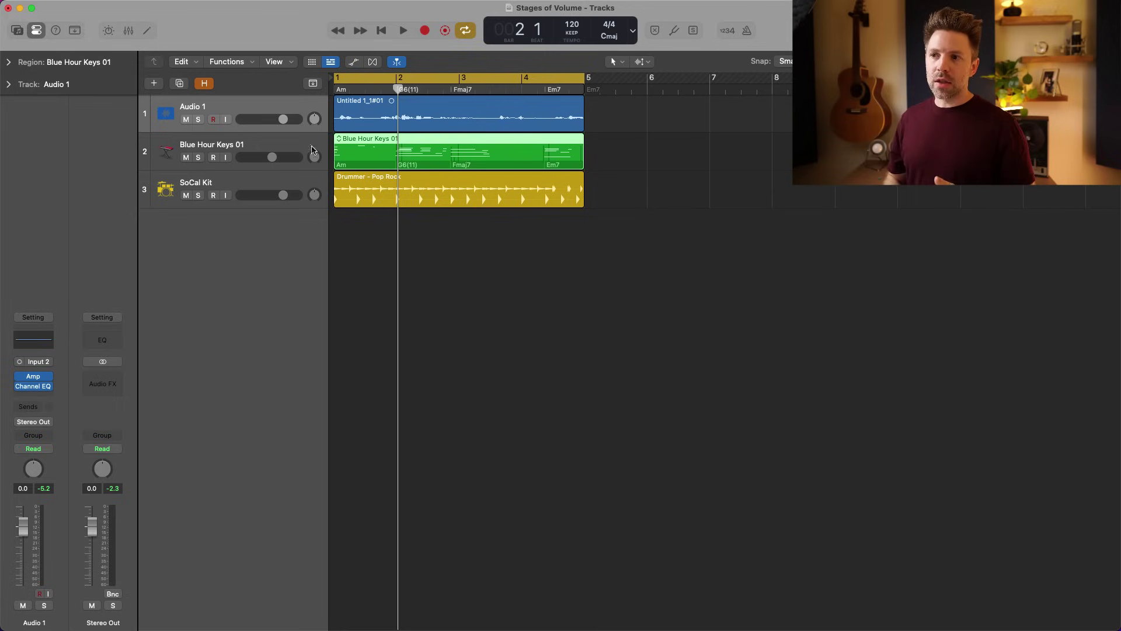
click(312, 149)
click(35, 336)
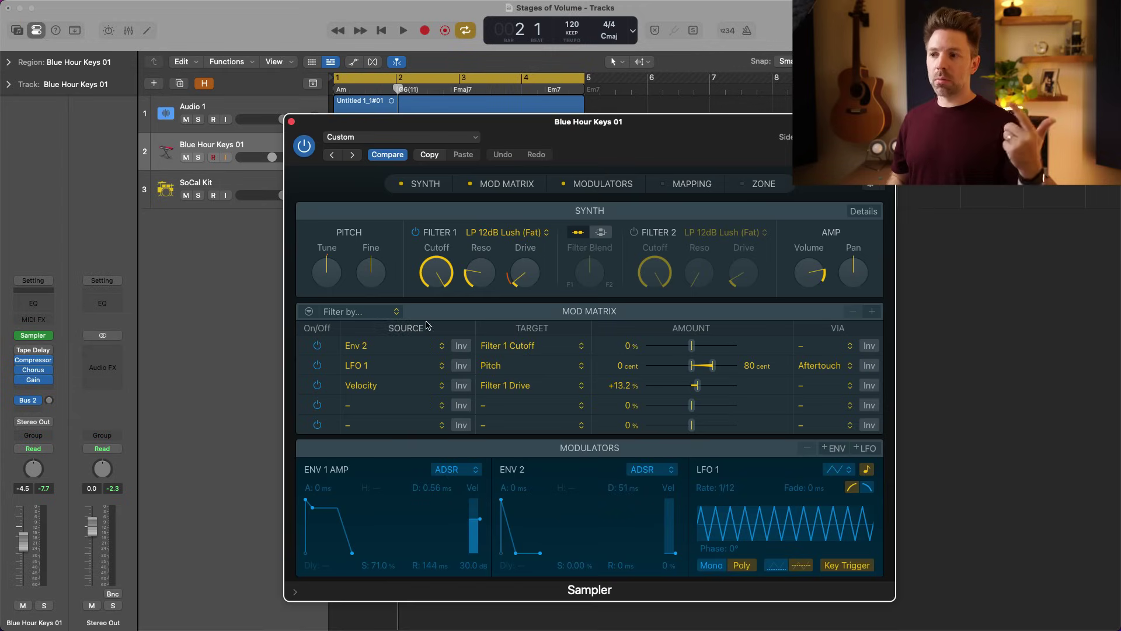
drag(611, 147, 650, 149)
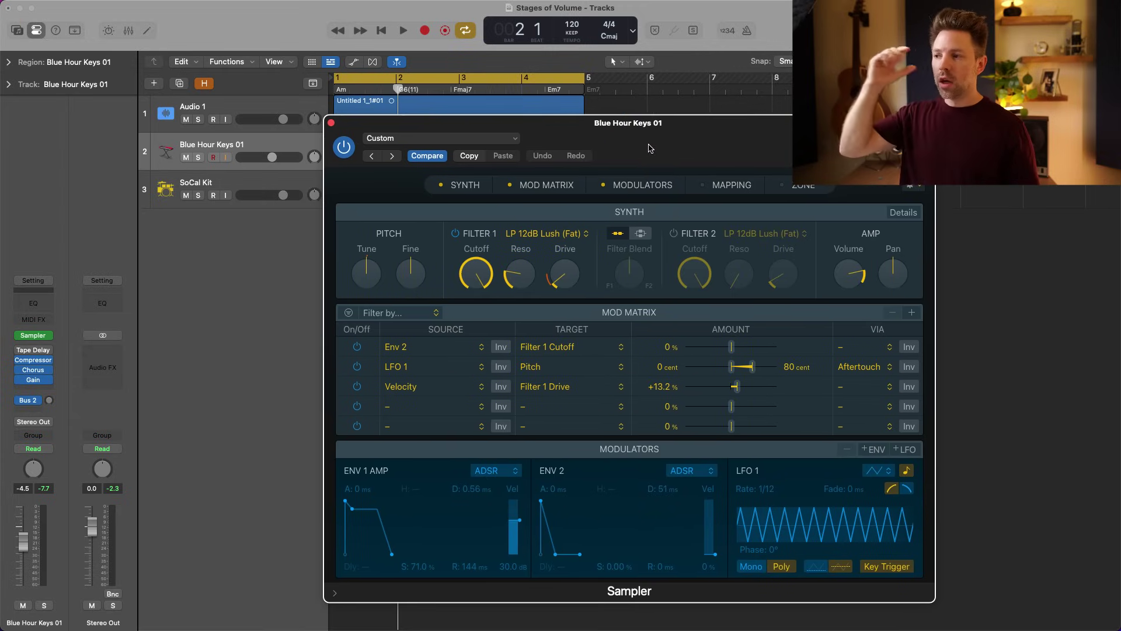
click(331, 123)
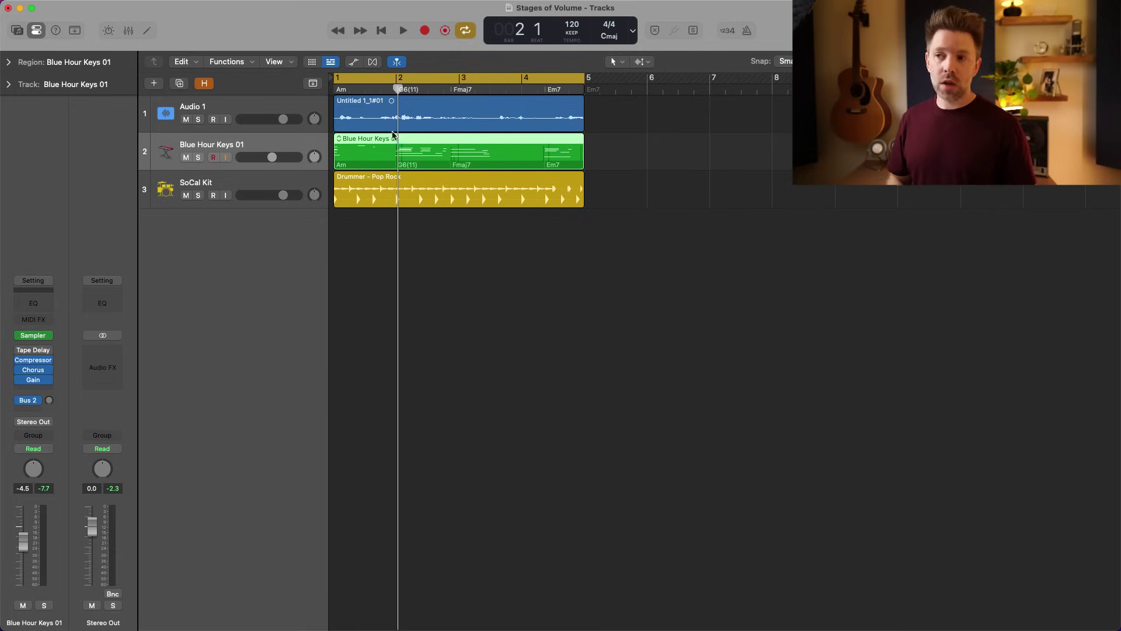
click(32, 335)
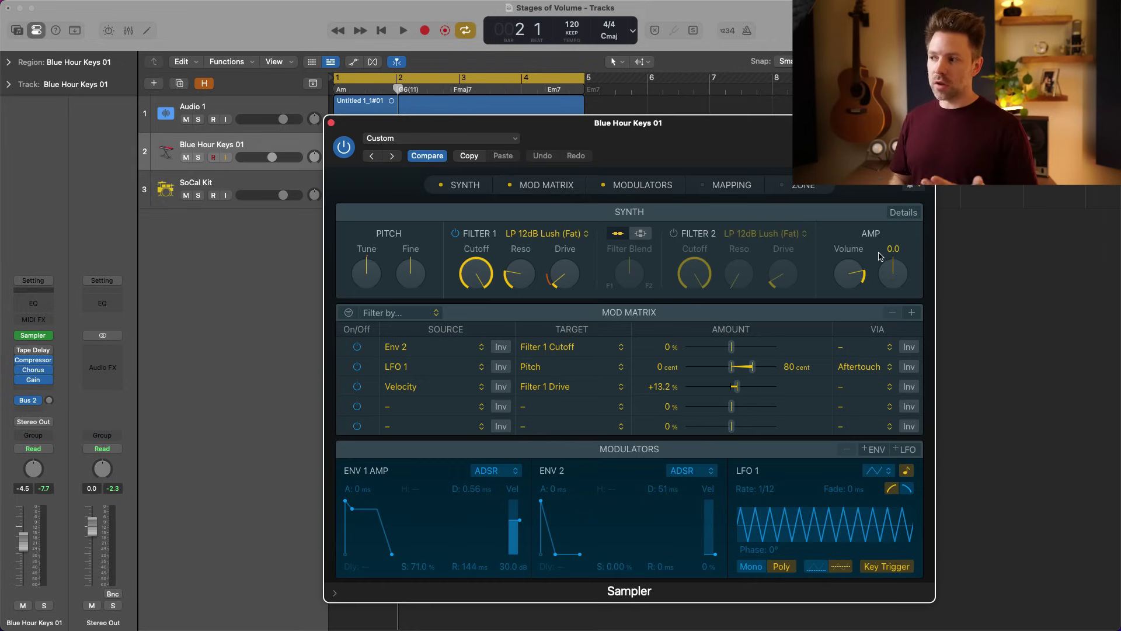
mouse_move(864, 267)
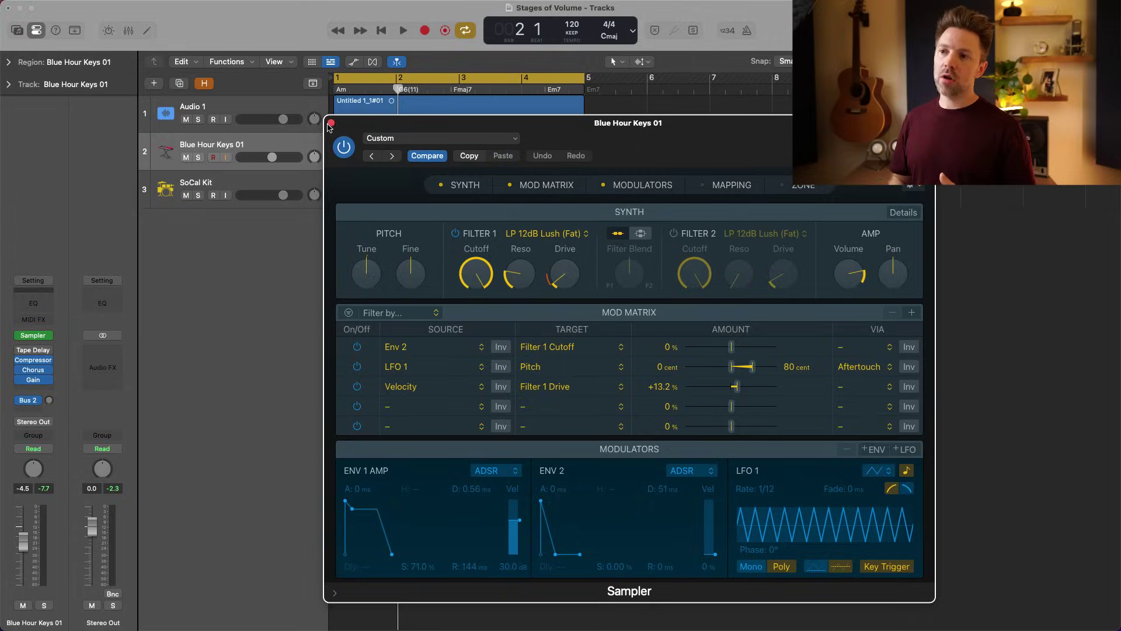
click(330, 123)
Inspect the SoCal Kit Drum Kit Designer's kick, snare and tom settings
click(368, 185)
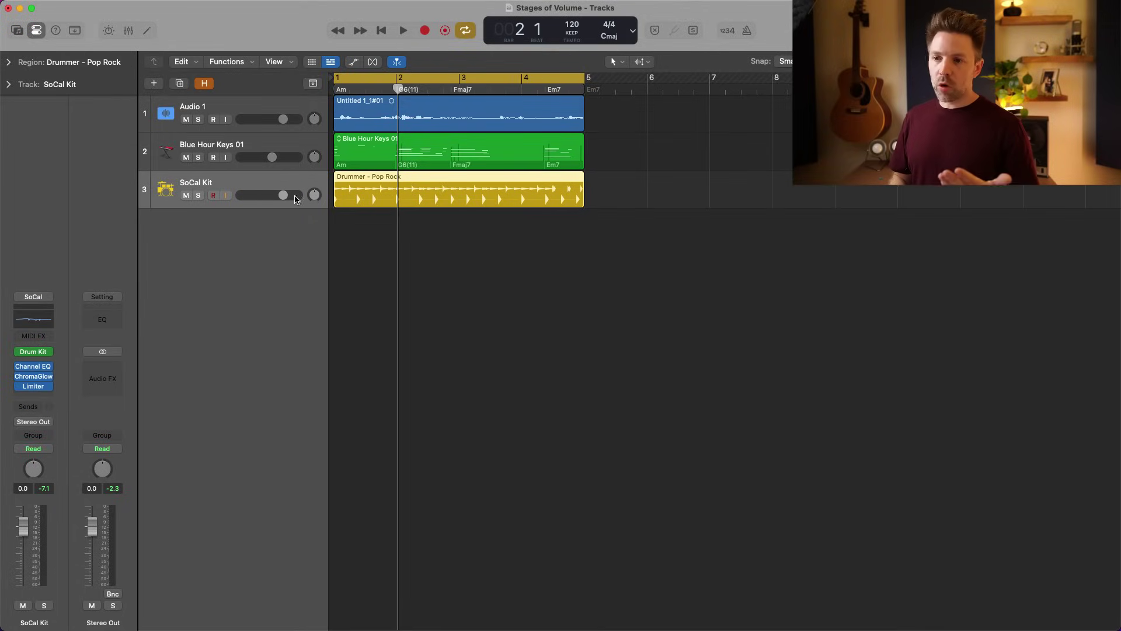
click(34, 353)
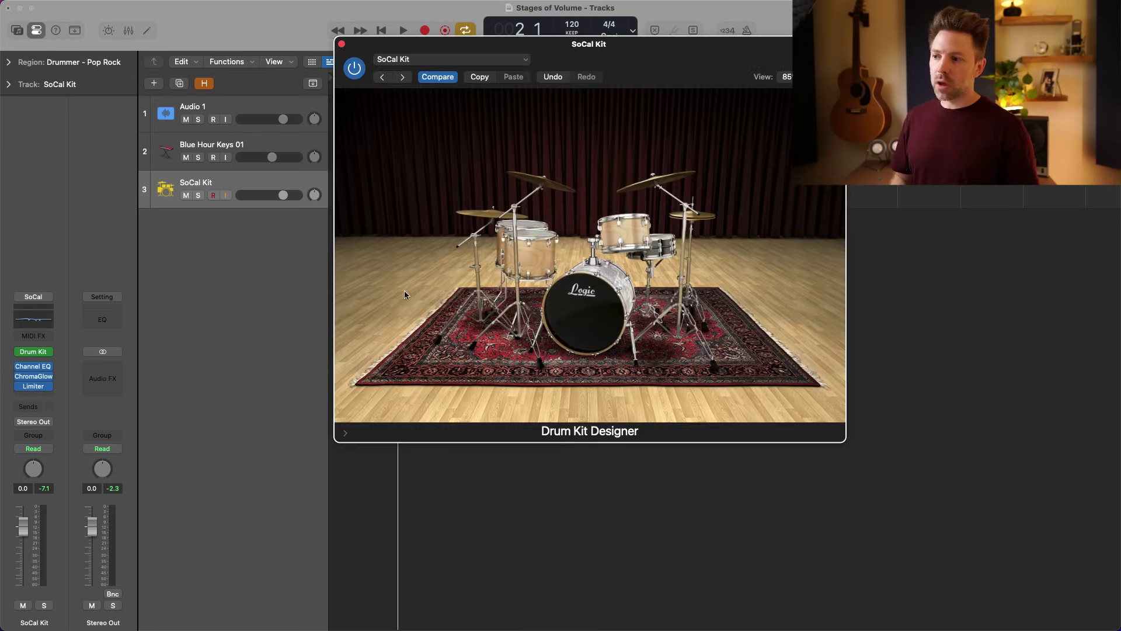
click(580, 295)
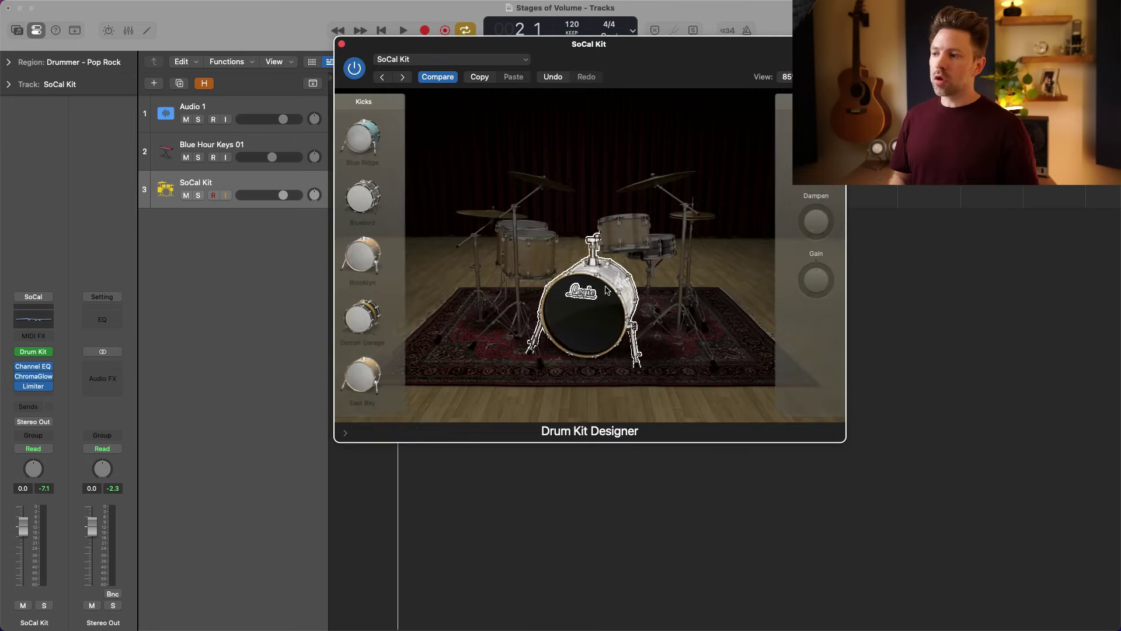
click(663, 246)
click(628, 234)
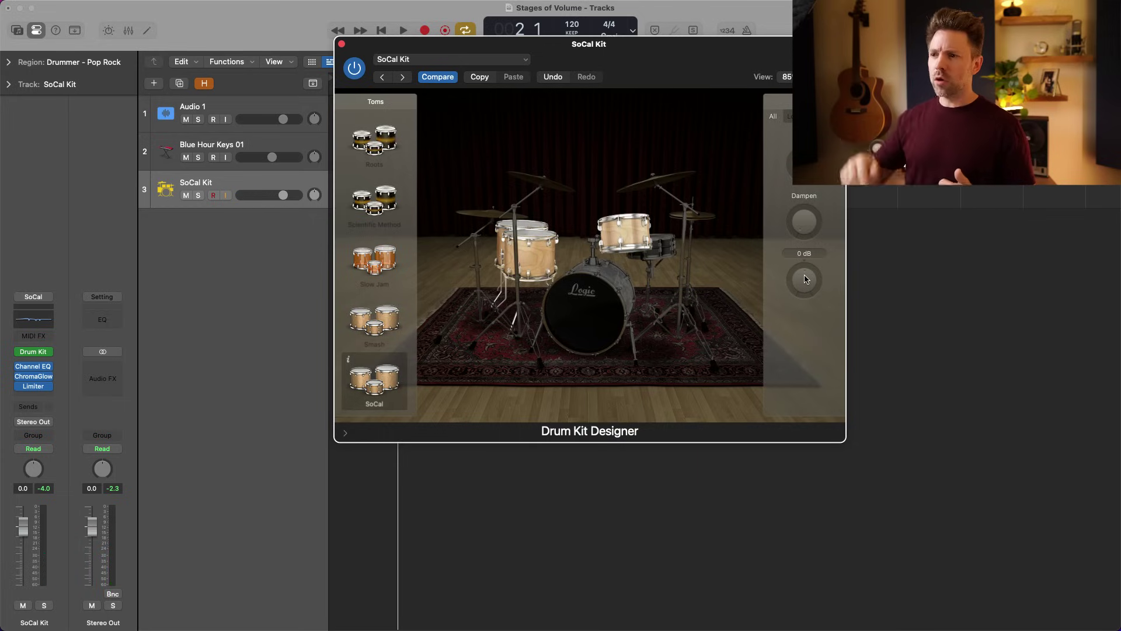
click(342, 45)
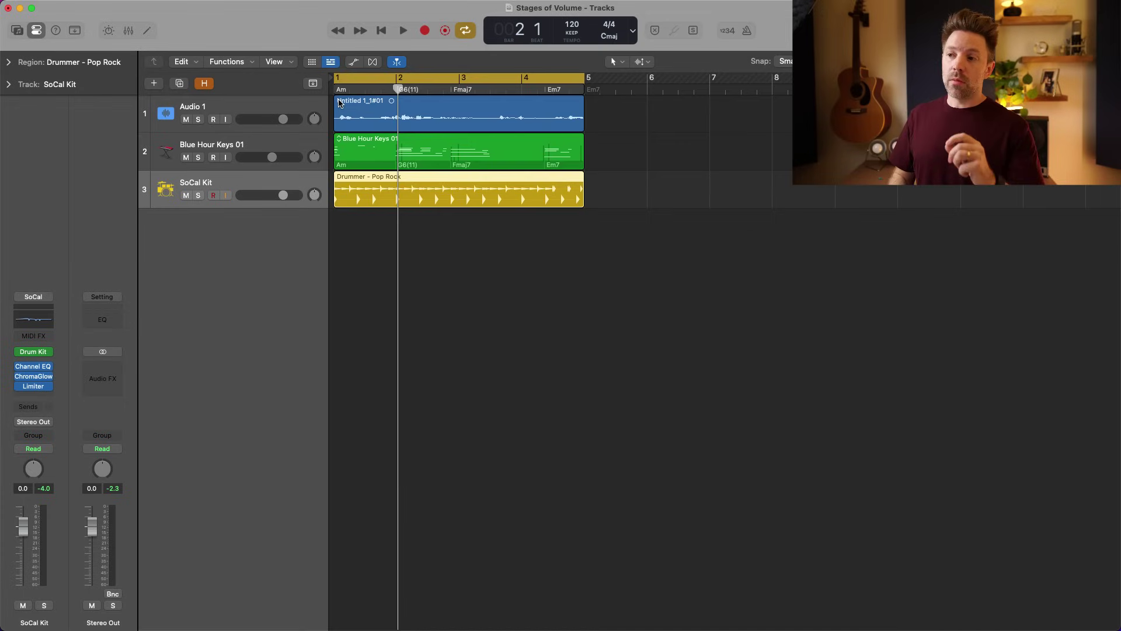
Recheck the Blue Hour Keys 01 Sampler, then select the Untitled 1_1#01 audio region
click(369, 116)
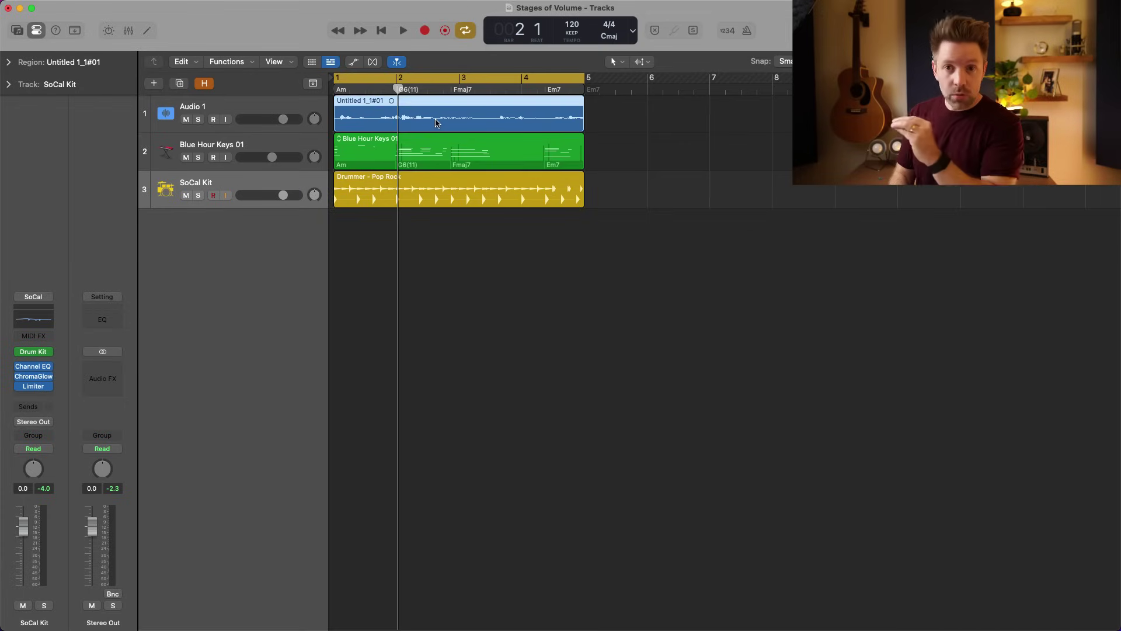
click(358, 194)
click(282, 147)
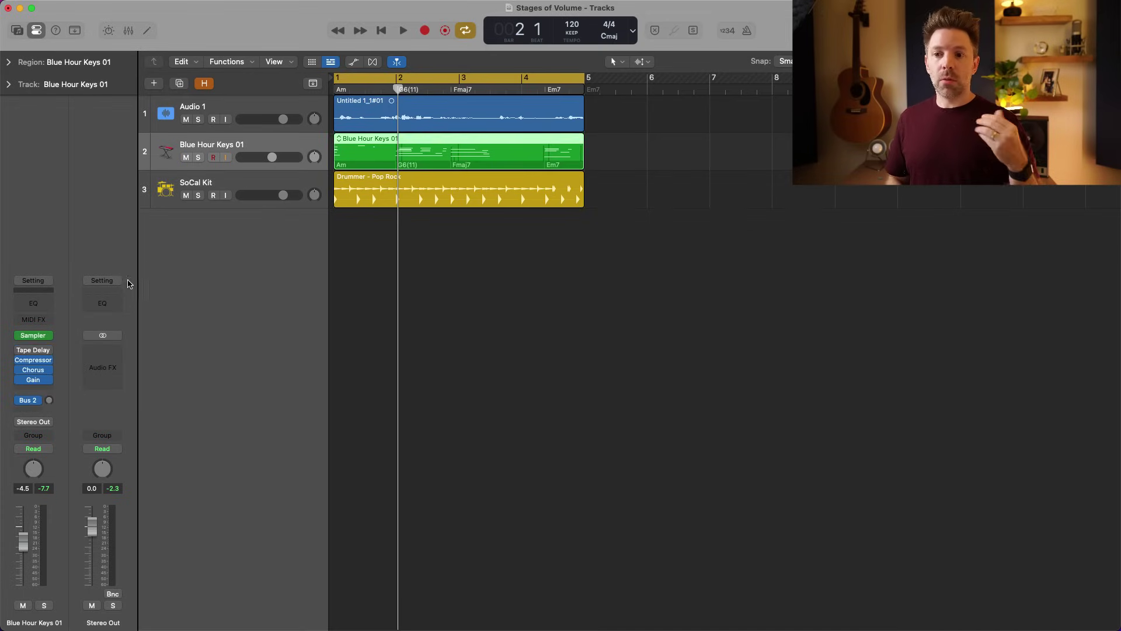
click(35, 337)
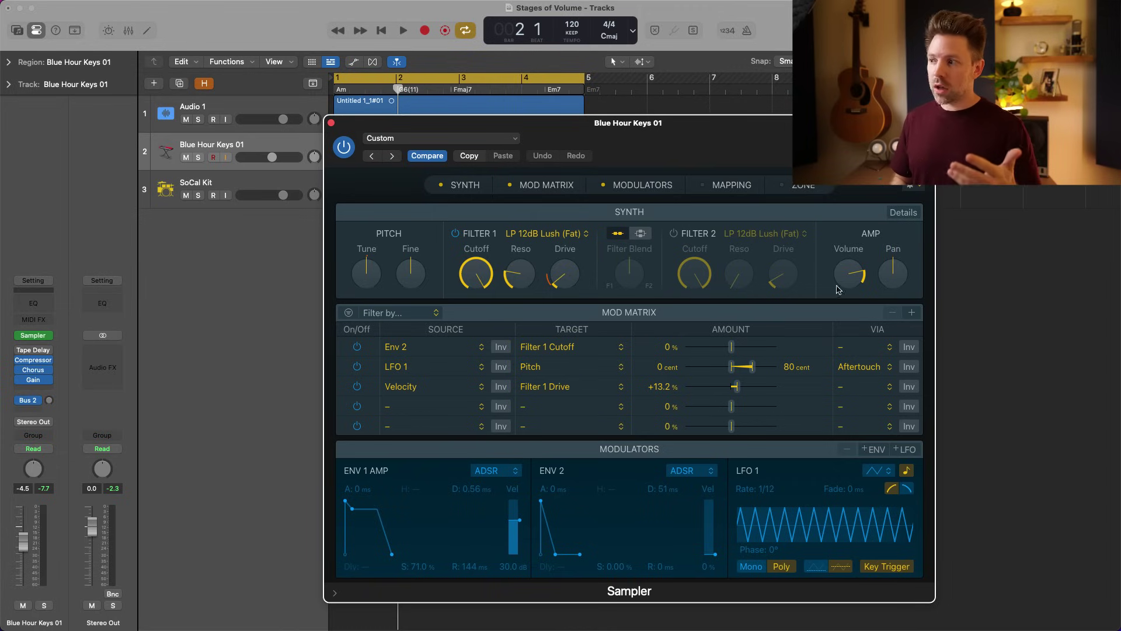
click(330, 122)
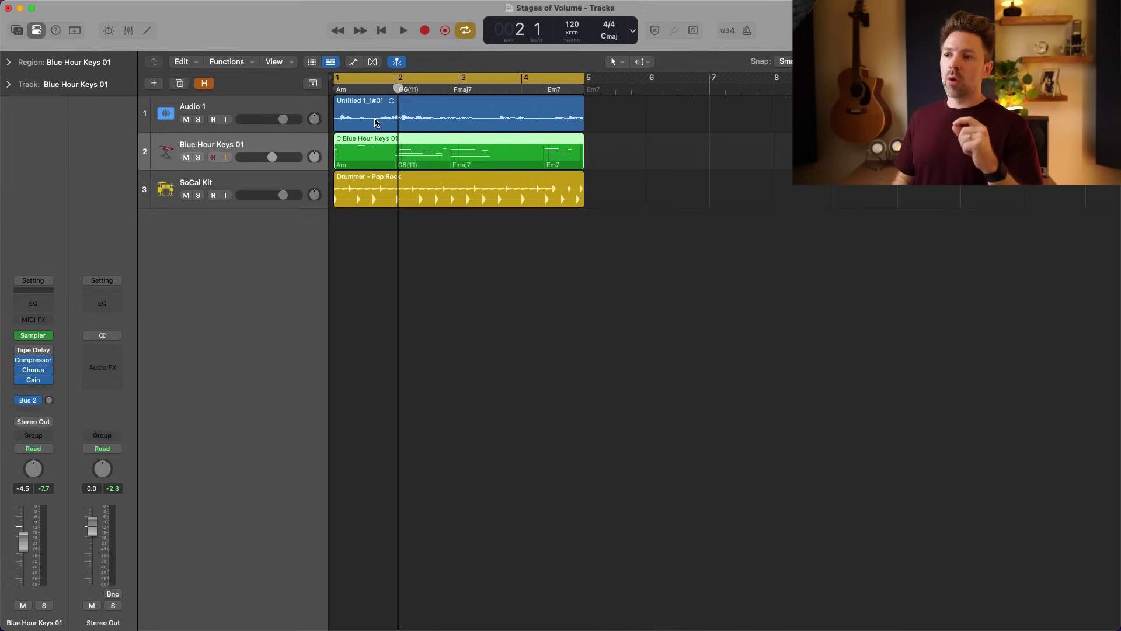
click(376, 122)
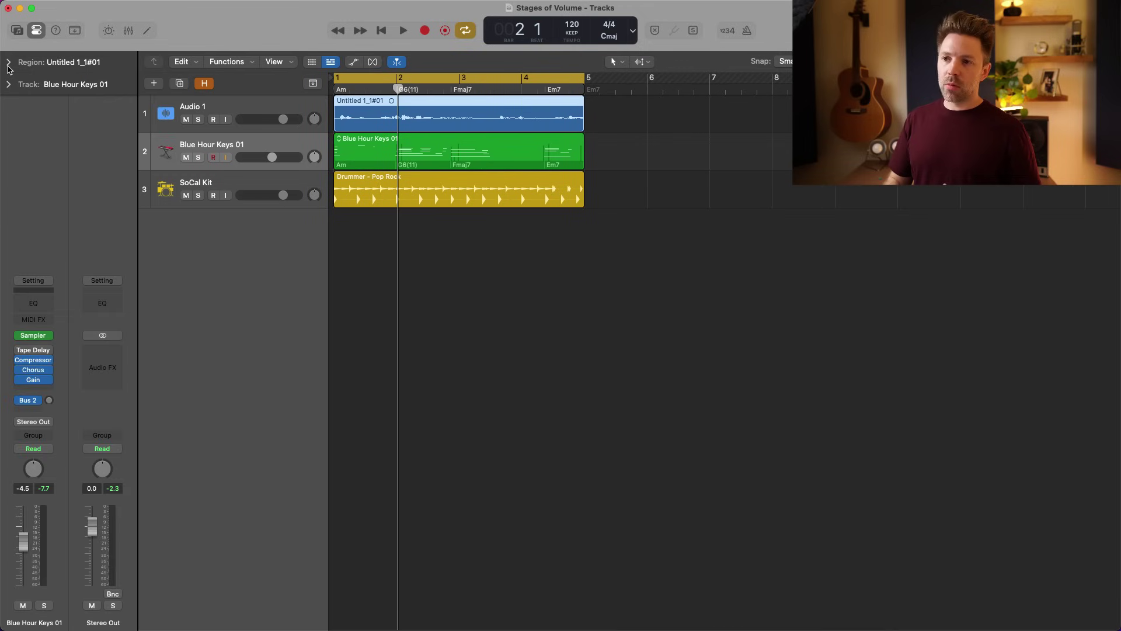
Try region gain in the Region inspector, then set the Audio 1 region gain to +0.4 dB
click(8, 62)
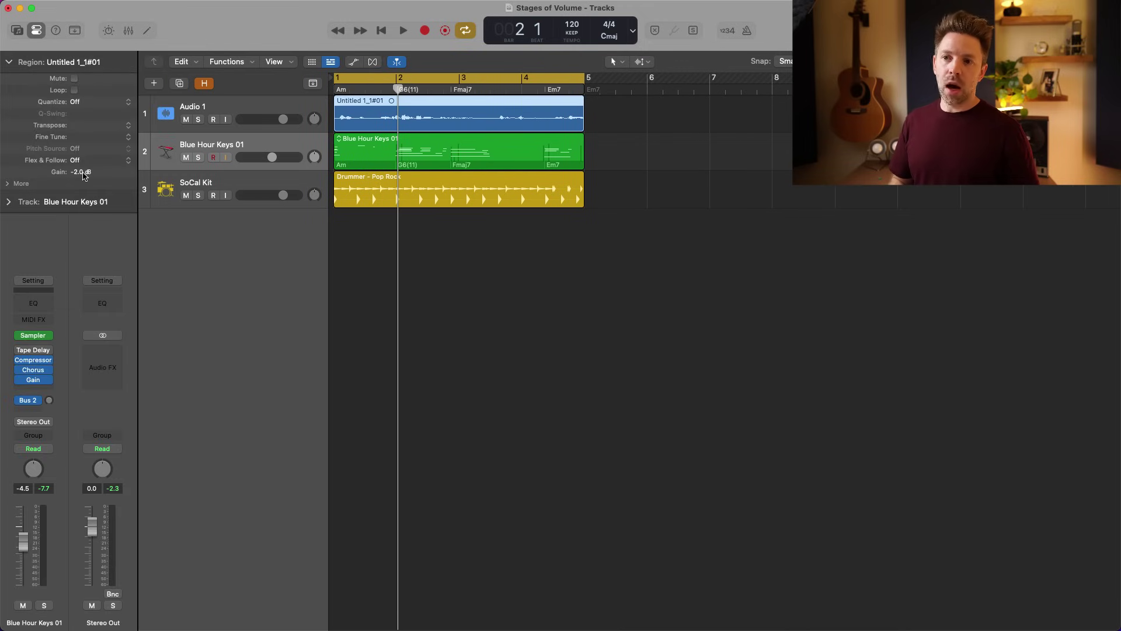
drag(85, 175, 84, 108)
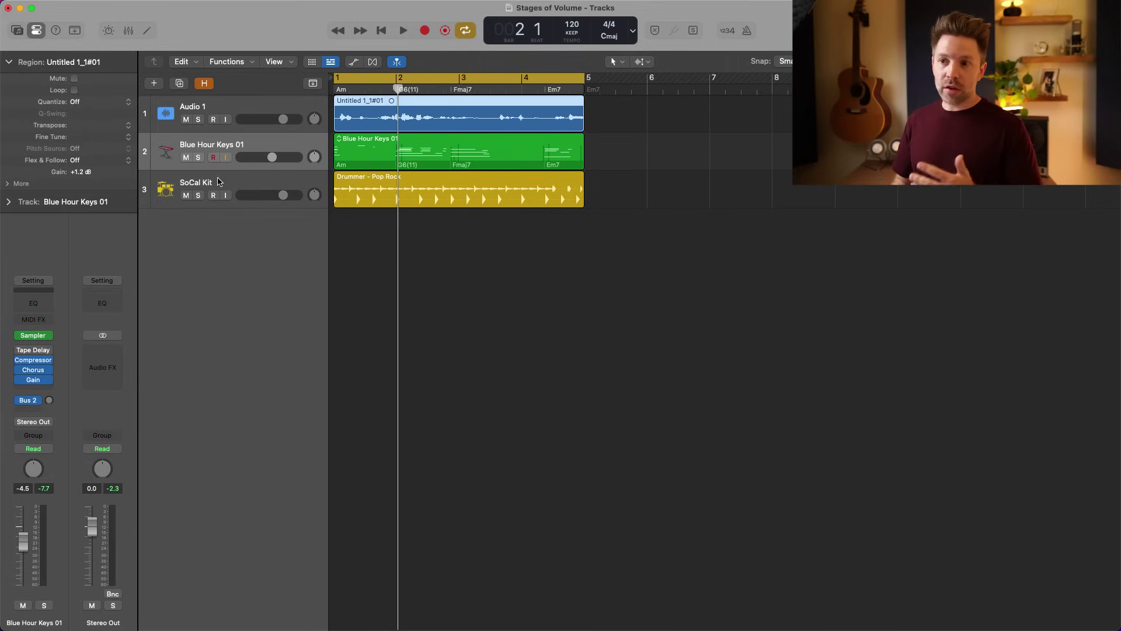
drag(82, 172, 82, 187)
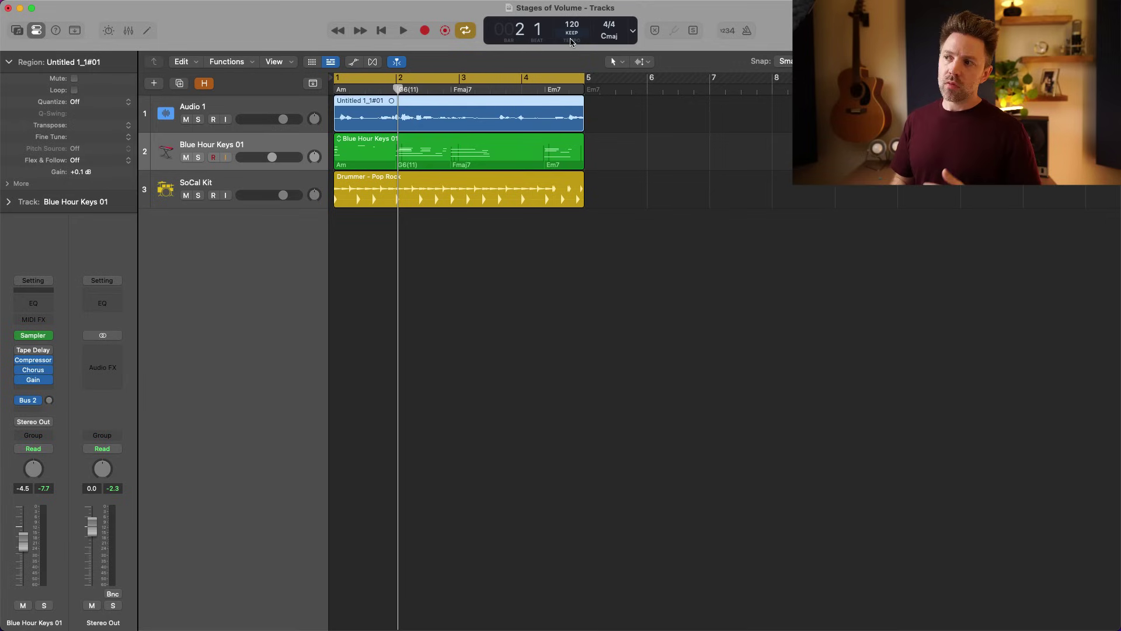
click(644, 62)
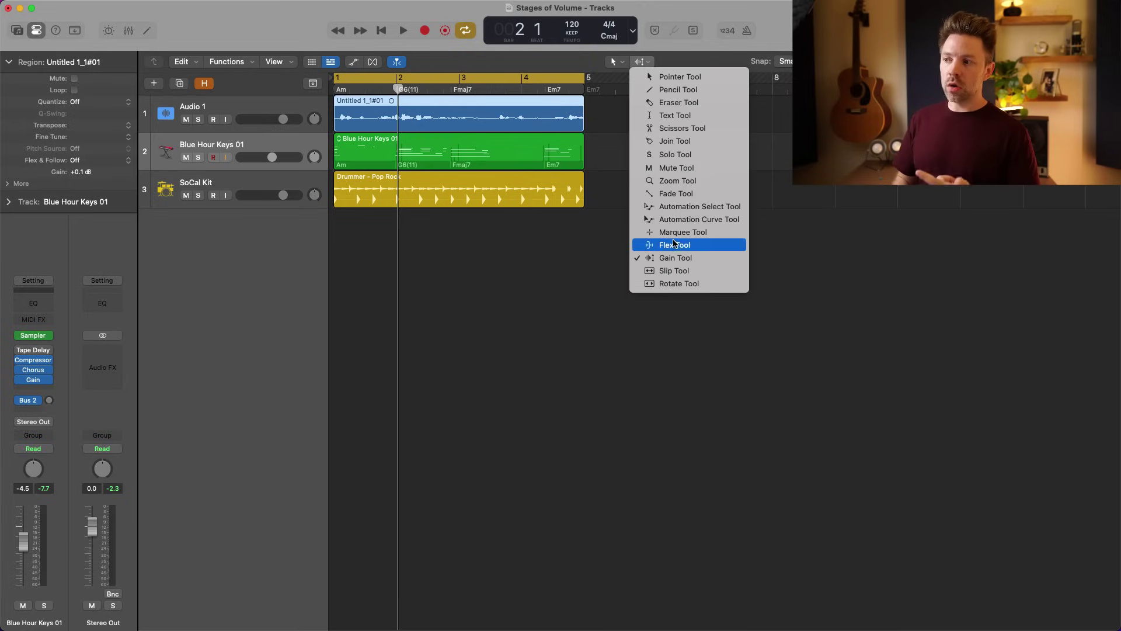
click(540, 235)
mouse_move(501, 118)
mouse_down()
mouse_move(503, 96)
mouse_move(503, 123)
mouse_up()
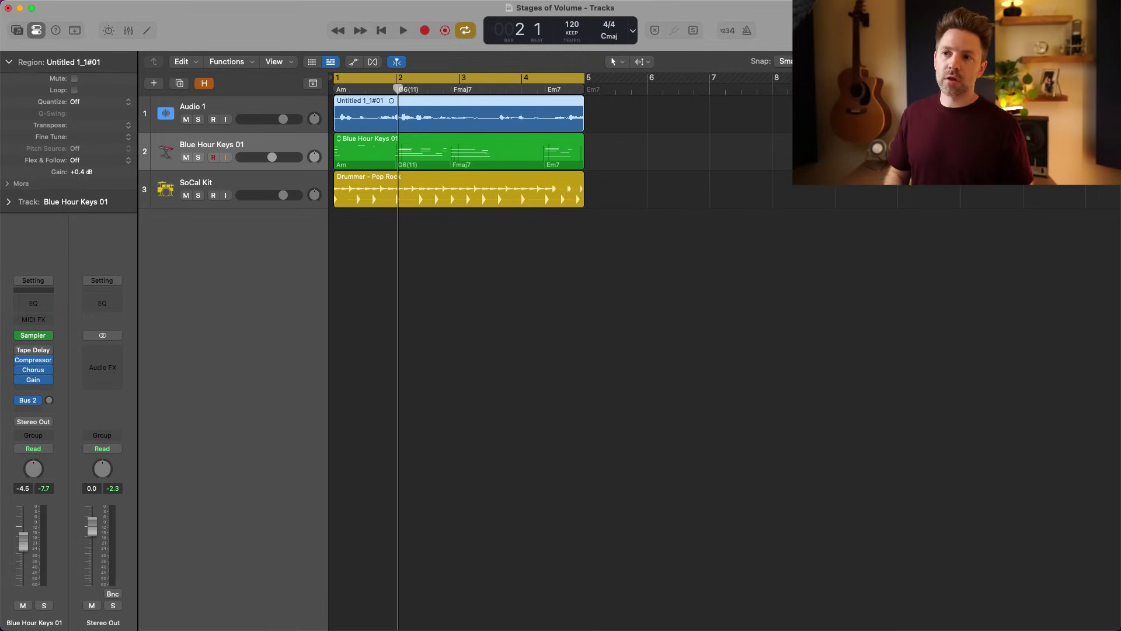
click(9, 62)
click(216, 113)
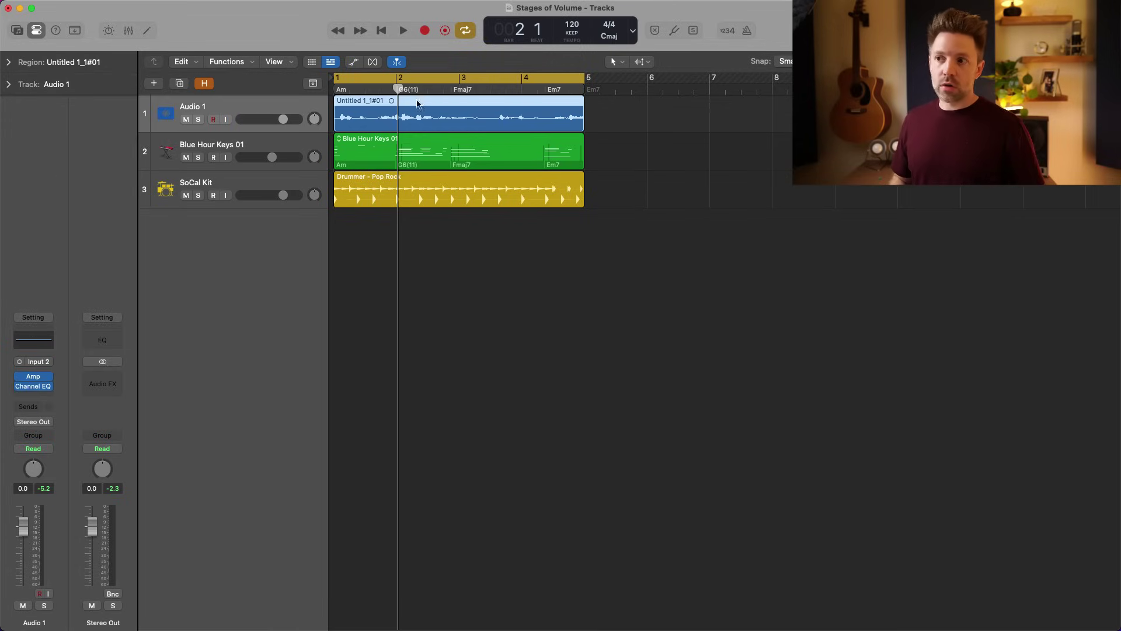
Open Audio 1's Amp Designer and switch it back on during playback
click(35, 377)
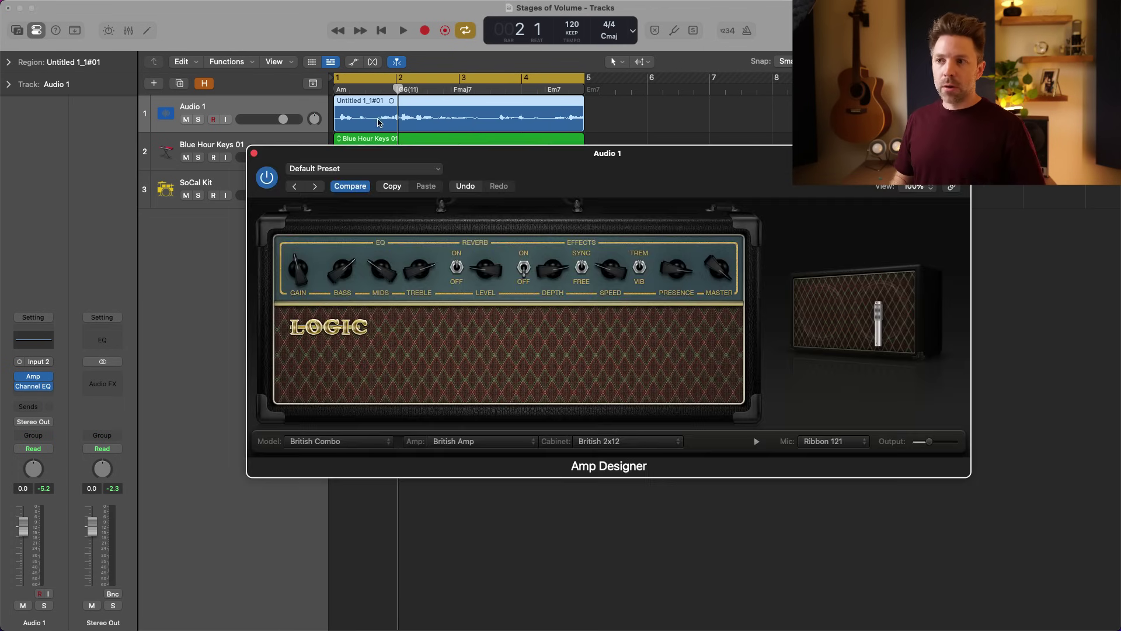
key(space)
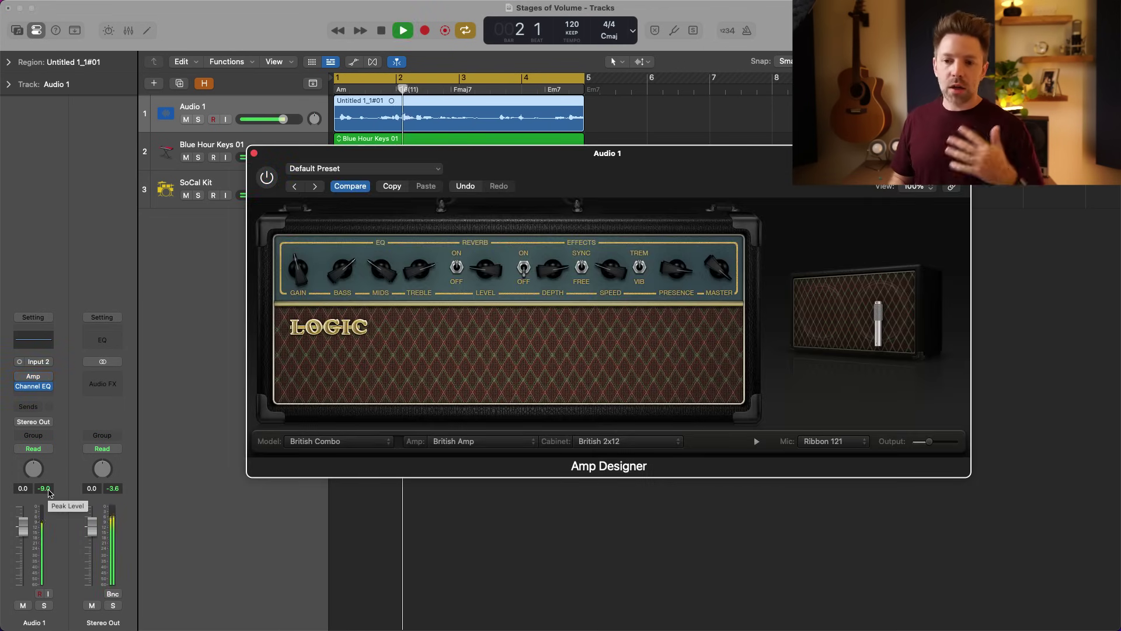
key(space)
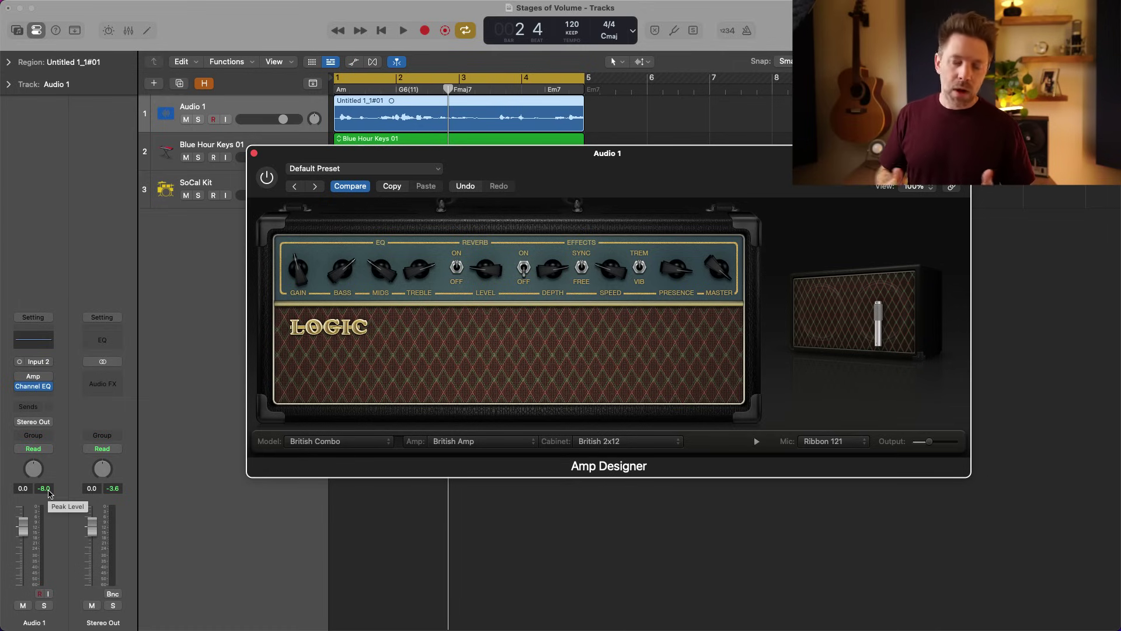
click(267, 177)
key(space)
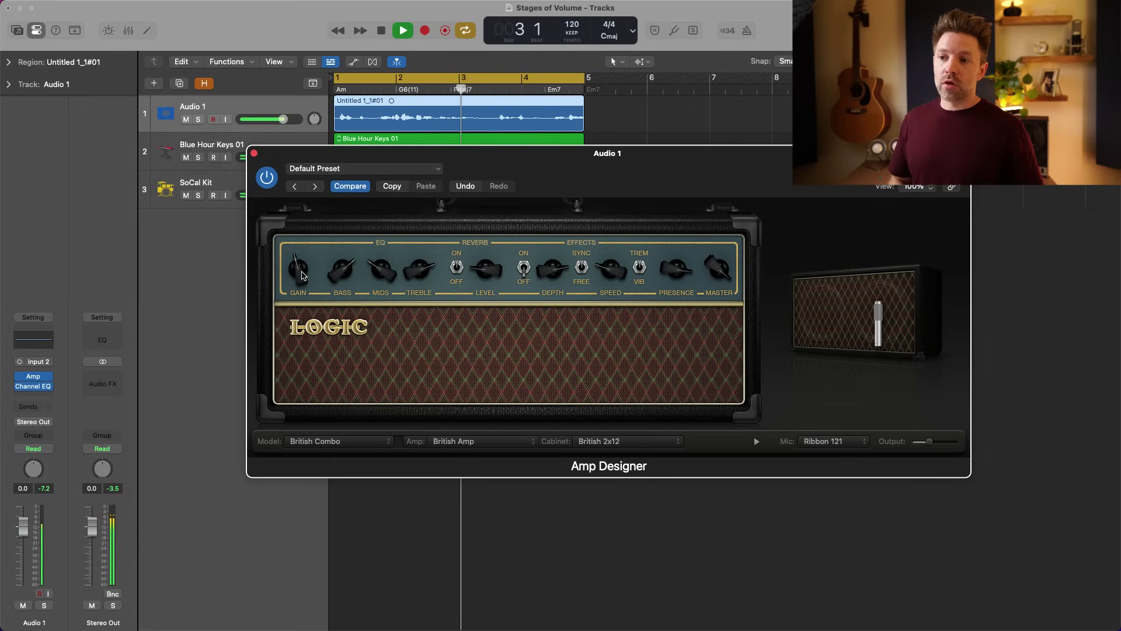
Turn the amp's gain down, set its output to about -7 dB, and clear the peaks
drag(298, 267, 303, 238)
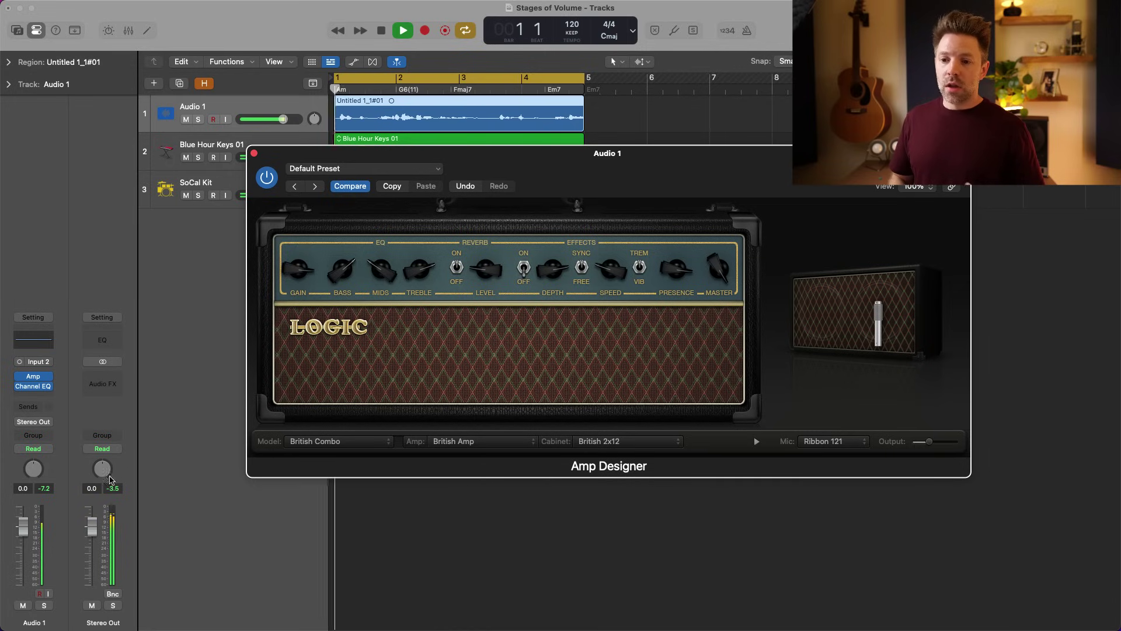
mouse_move(919, 431)
drag(929, 440, 938, 440)
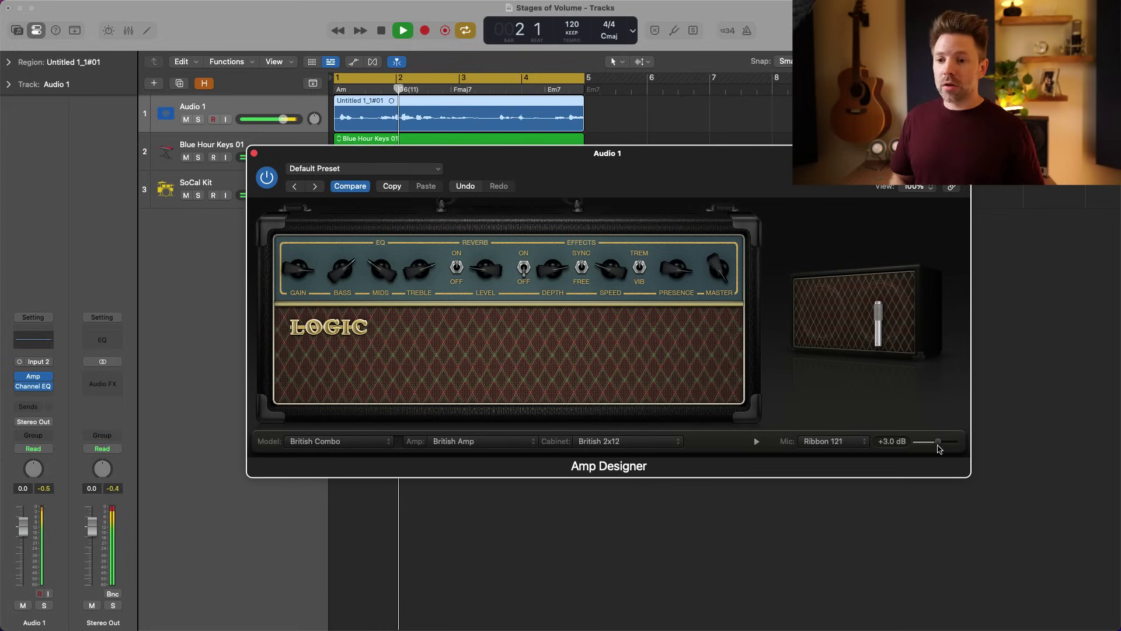
key(space)
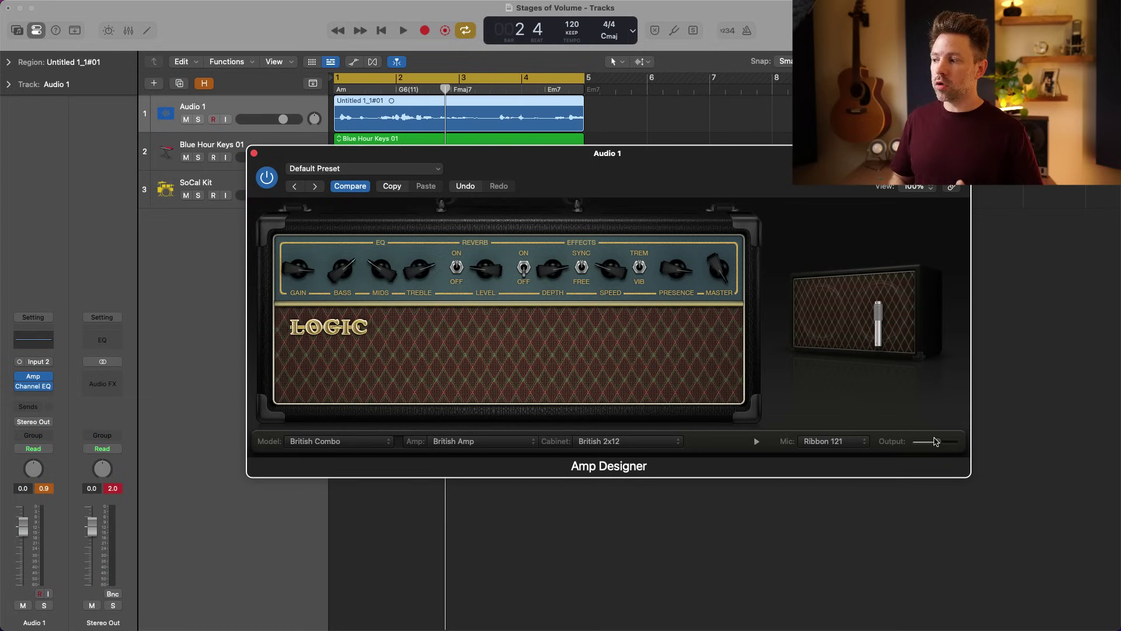
drag(936, 442, 932, 444)
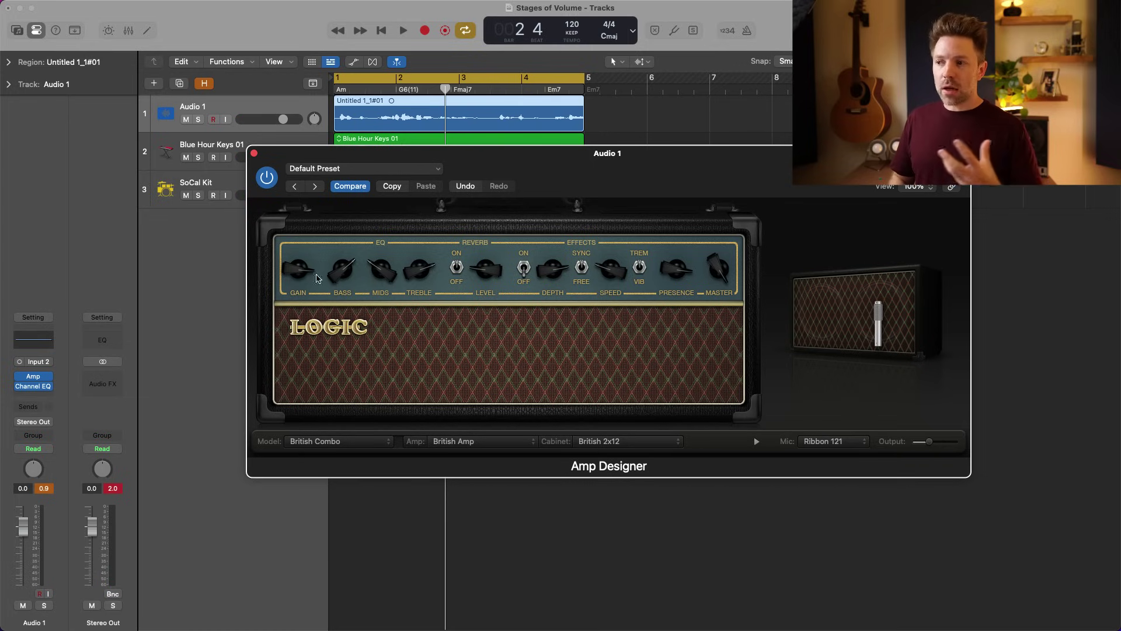
drag(928, 442, 932, 446)
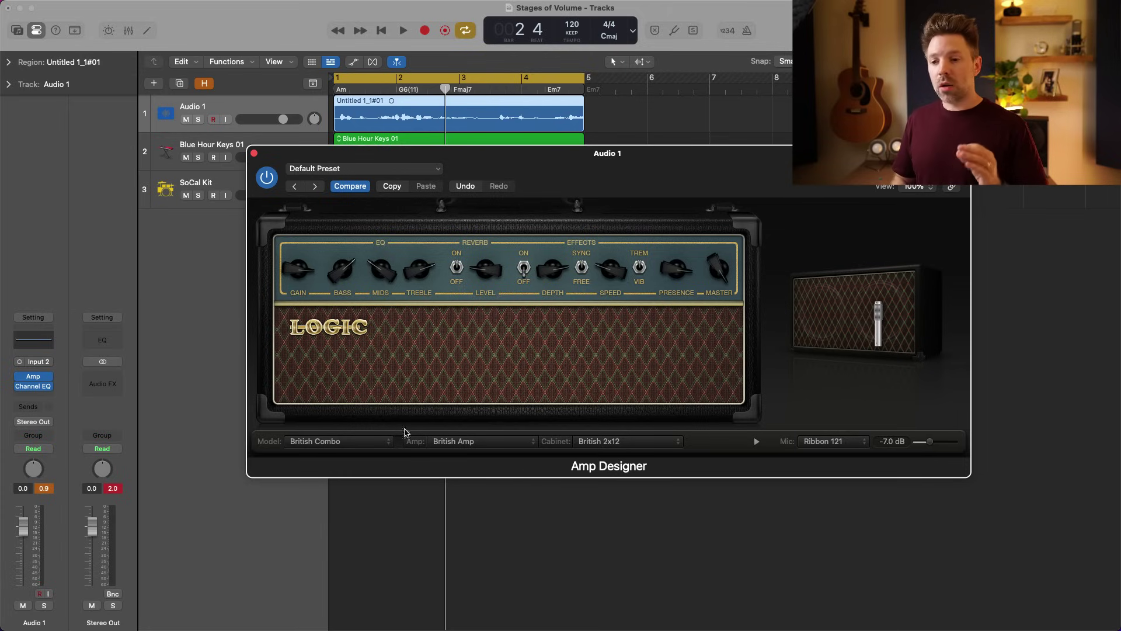
click(55, 500)
click(48, 489)
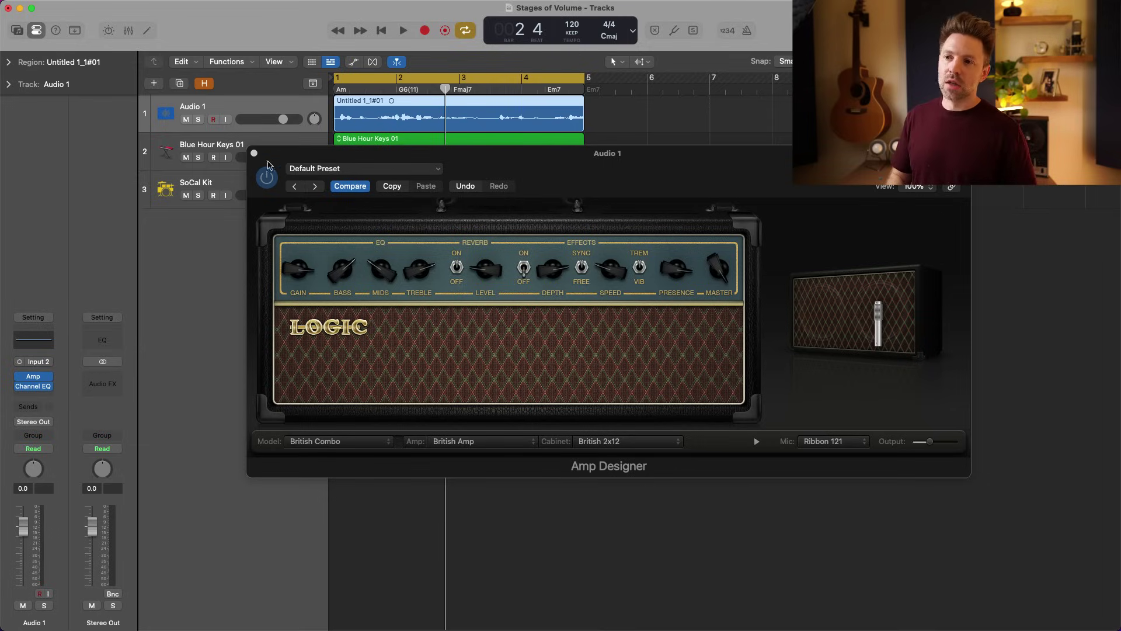
Boost Audio 1's Channel EQ by +11.2 dB at 2620 Hz and +10.4 dB at 148 Hz
click(47, 384)
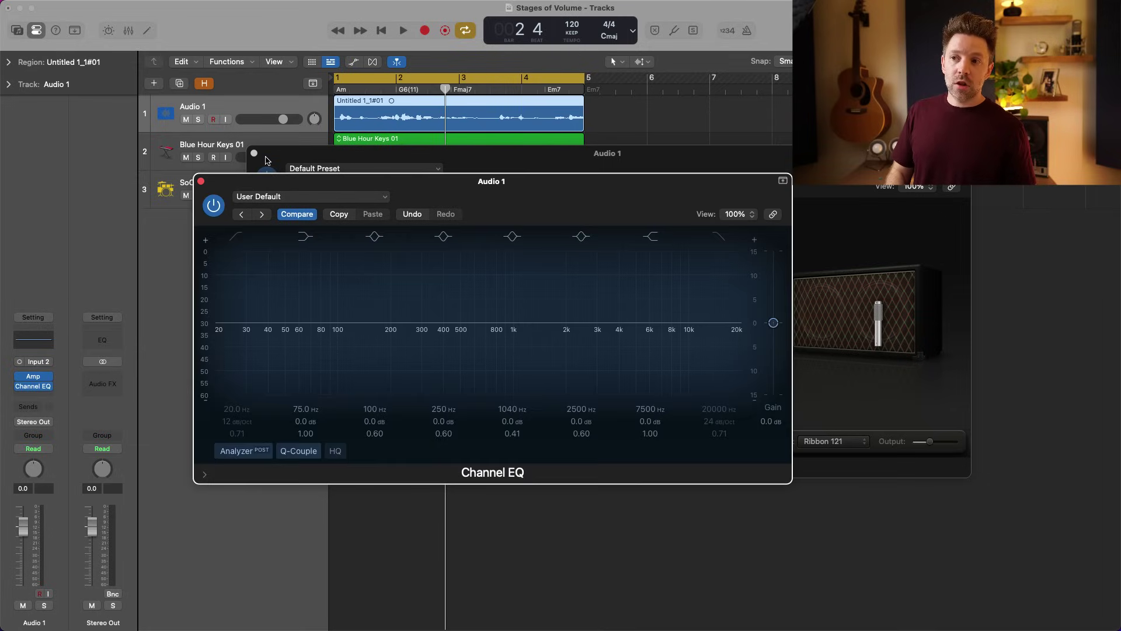
click(254, 153)
drag(304, 177, 443, 190)
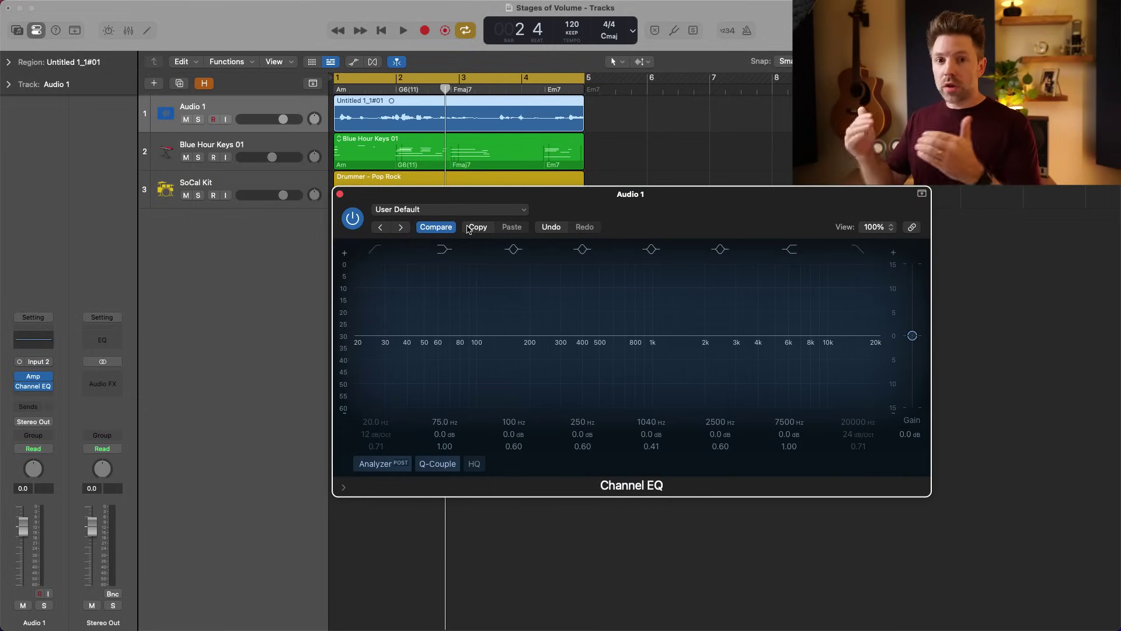
mouse_move(26, 379)
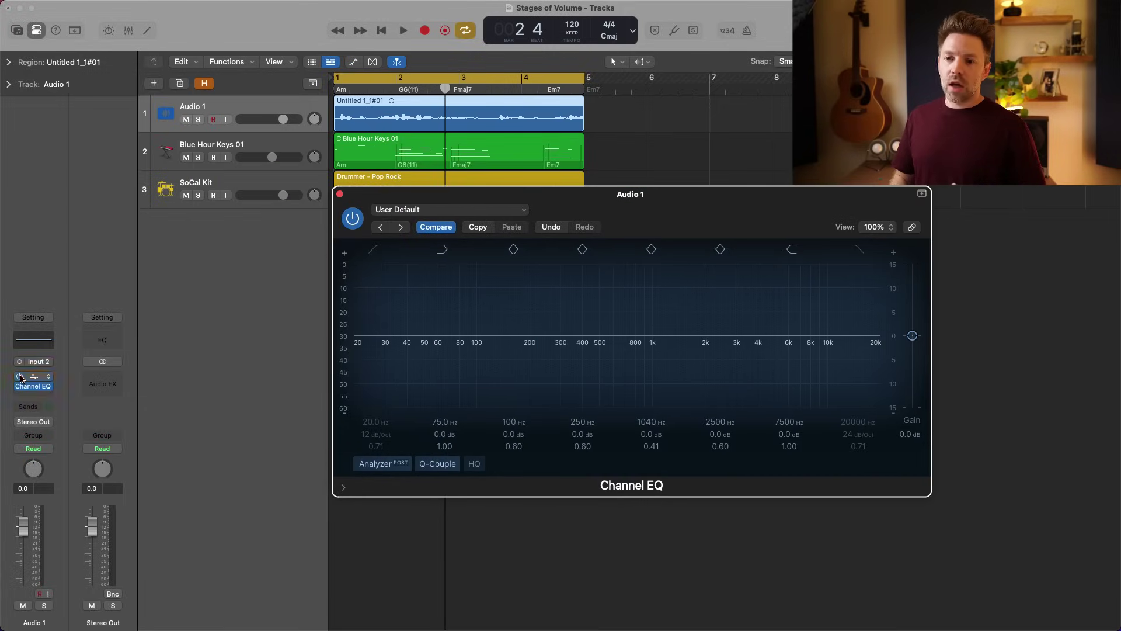
key(space)
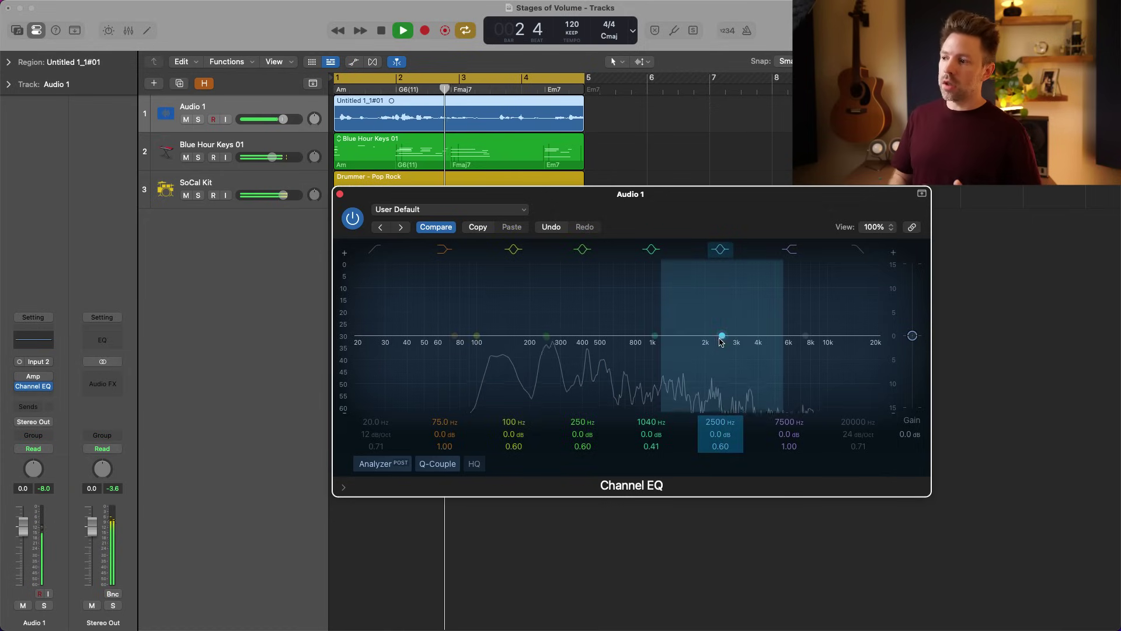
drag(722, 336, 726, 282)
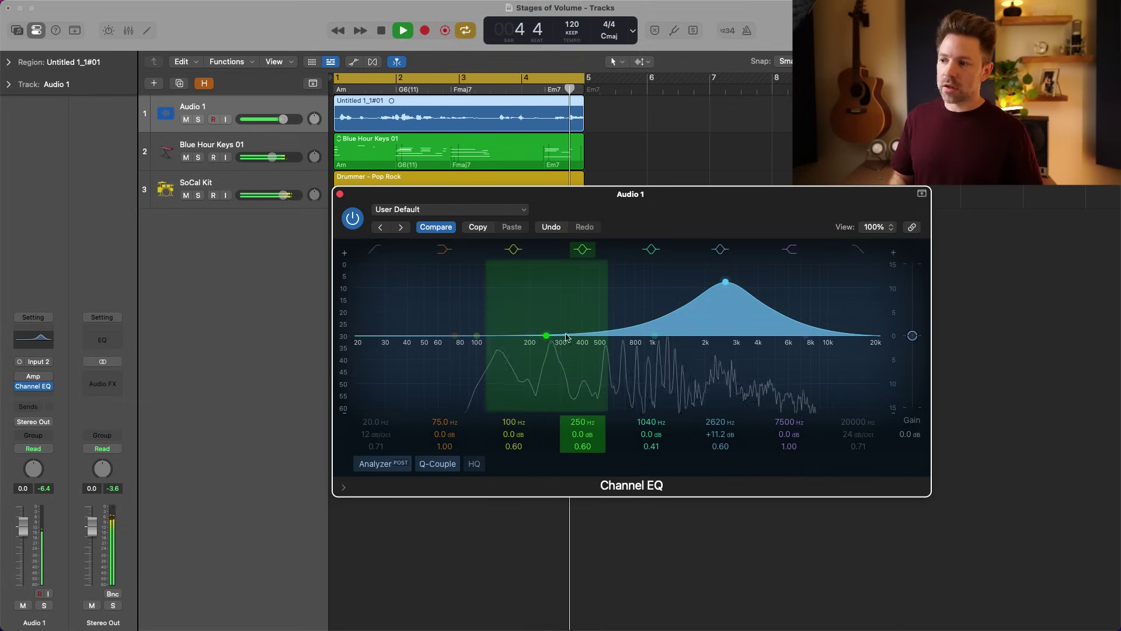
drag(565, 337, 526, 286)
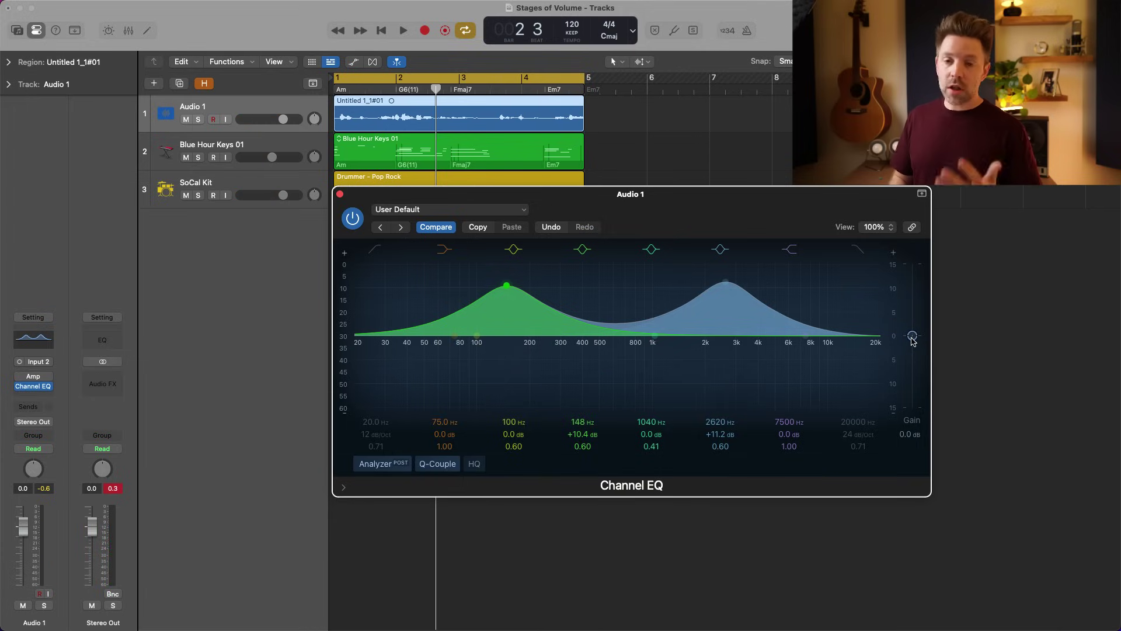
Lower the Channel EQ output gain to -4.6 dB, compare playback, and close the EQ
drag(912, 341, 915, 348)
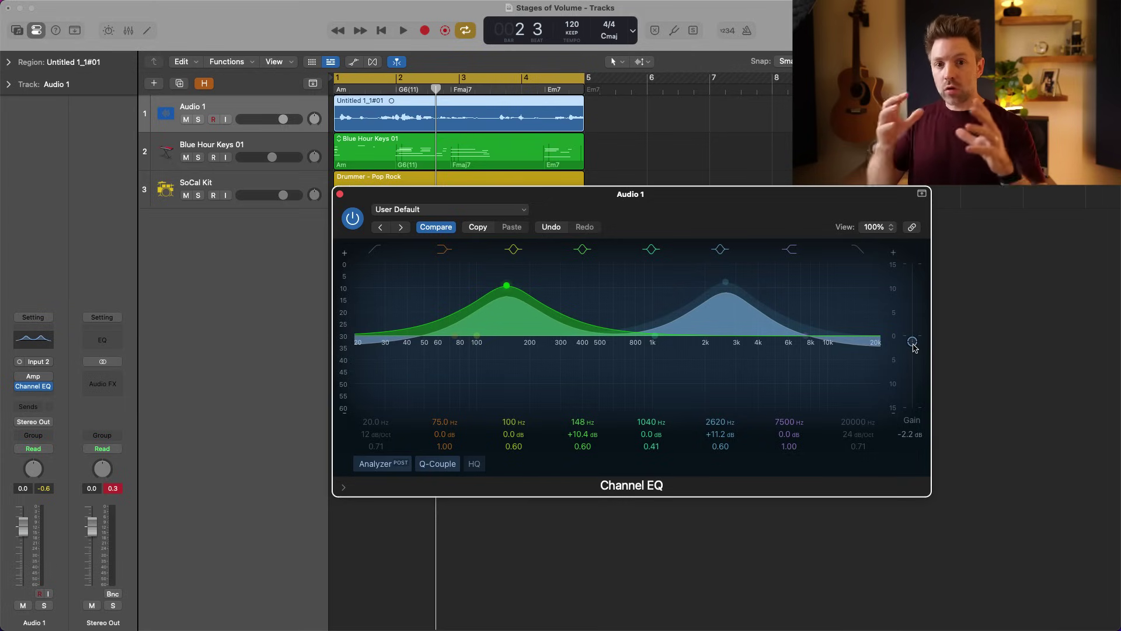
key(space)
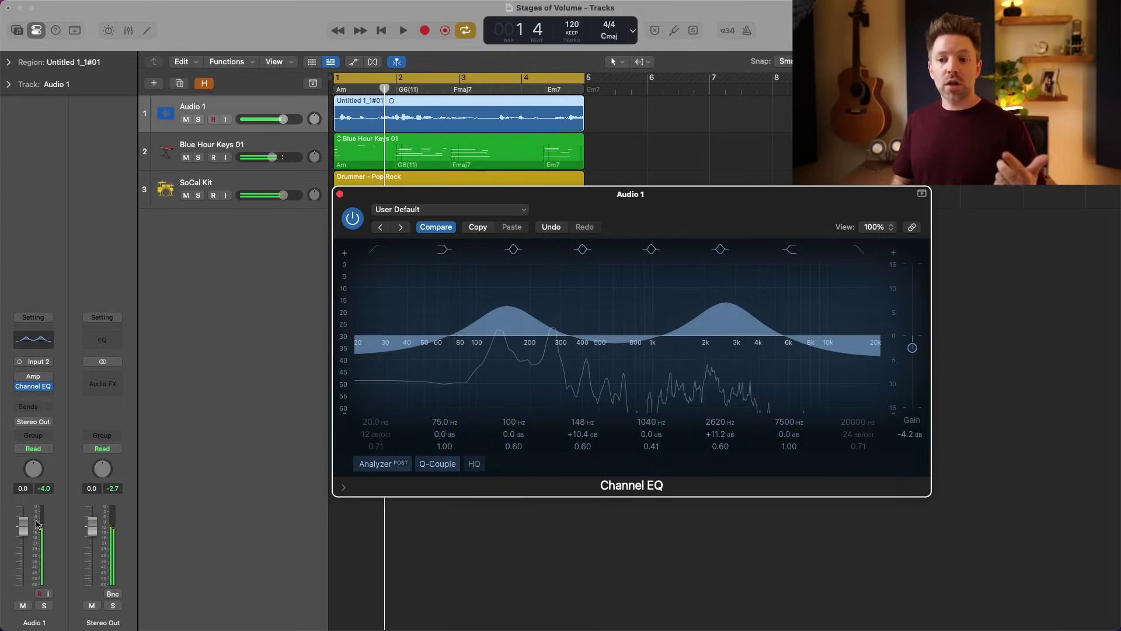
click(43, 487)
key(space)
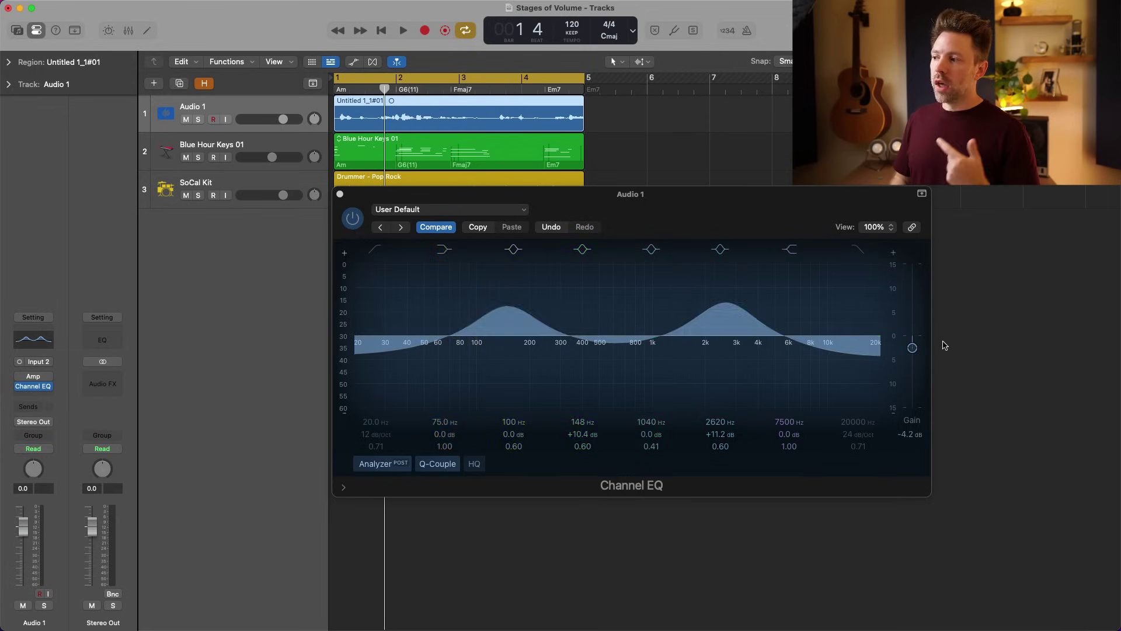
drag(913, 348, 915, 351)
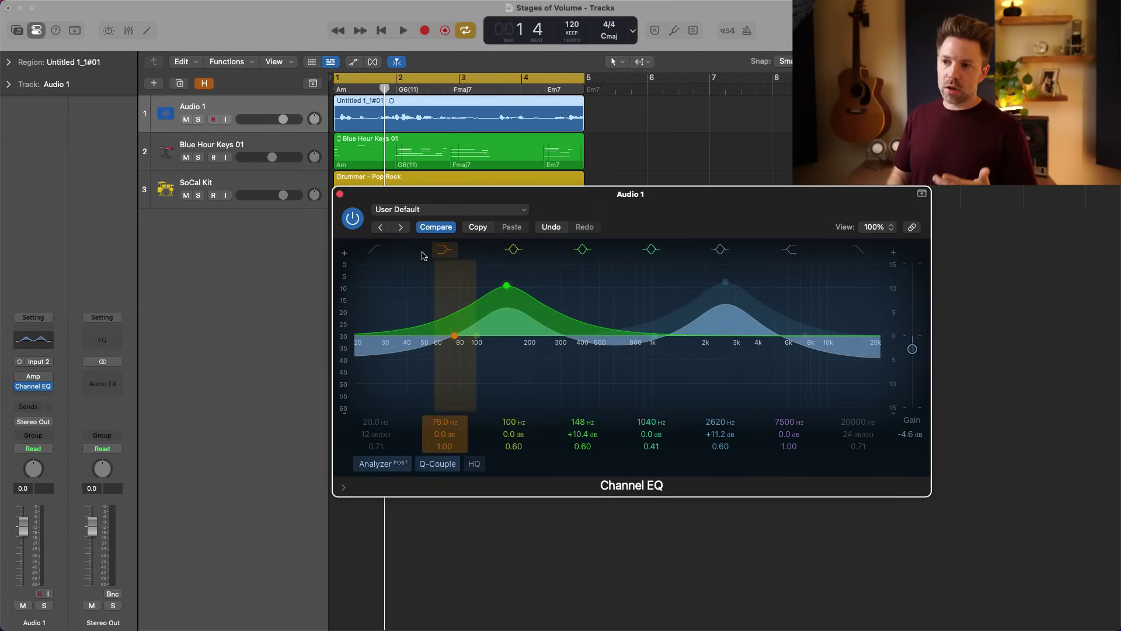
click(340, 194)
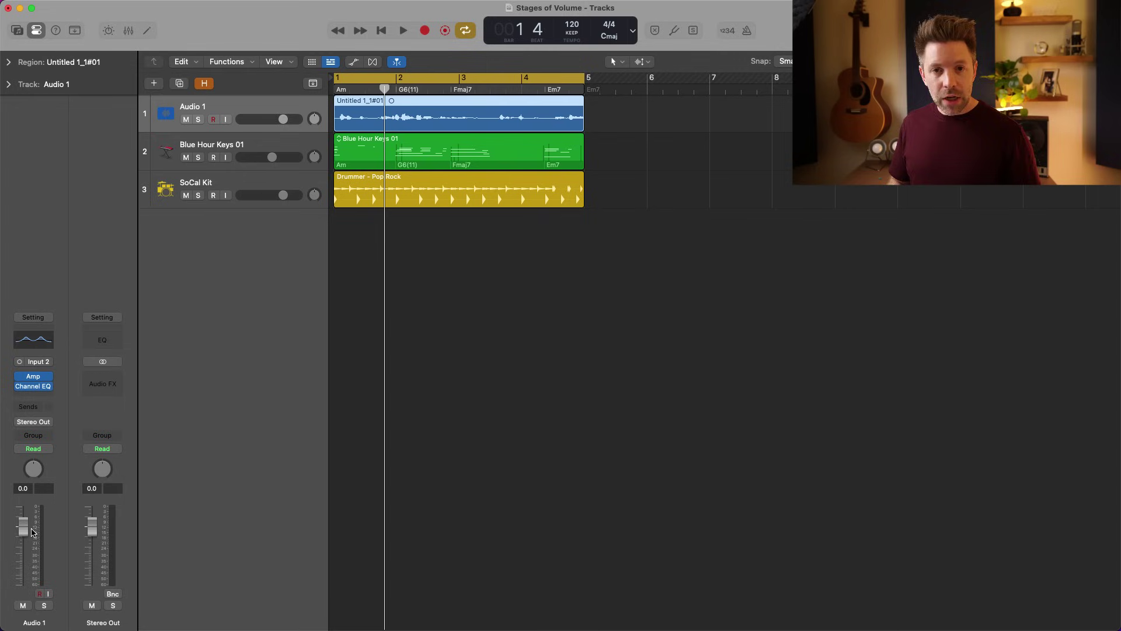
drag(26, 529, 24, 538)
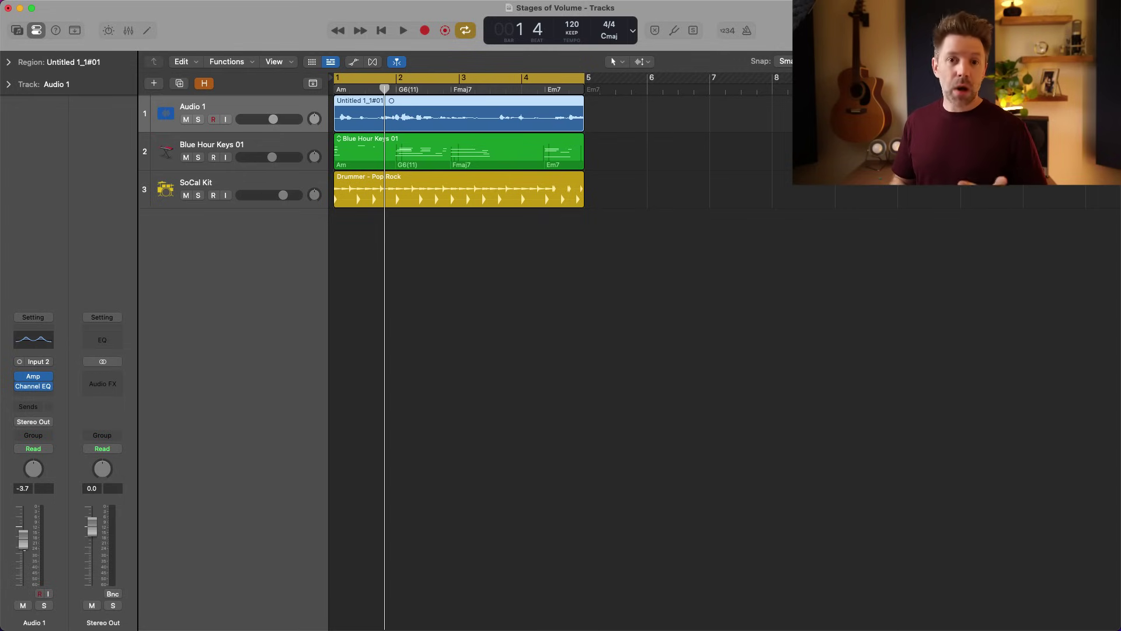
key(space)
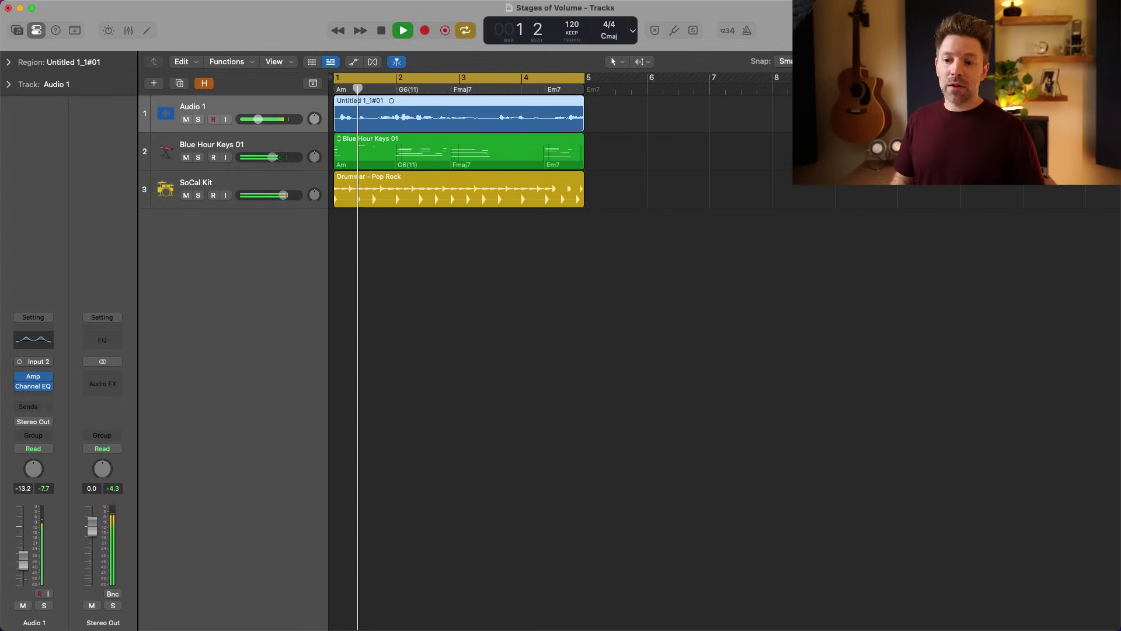
drag(23, 552, 23, 587)
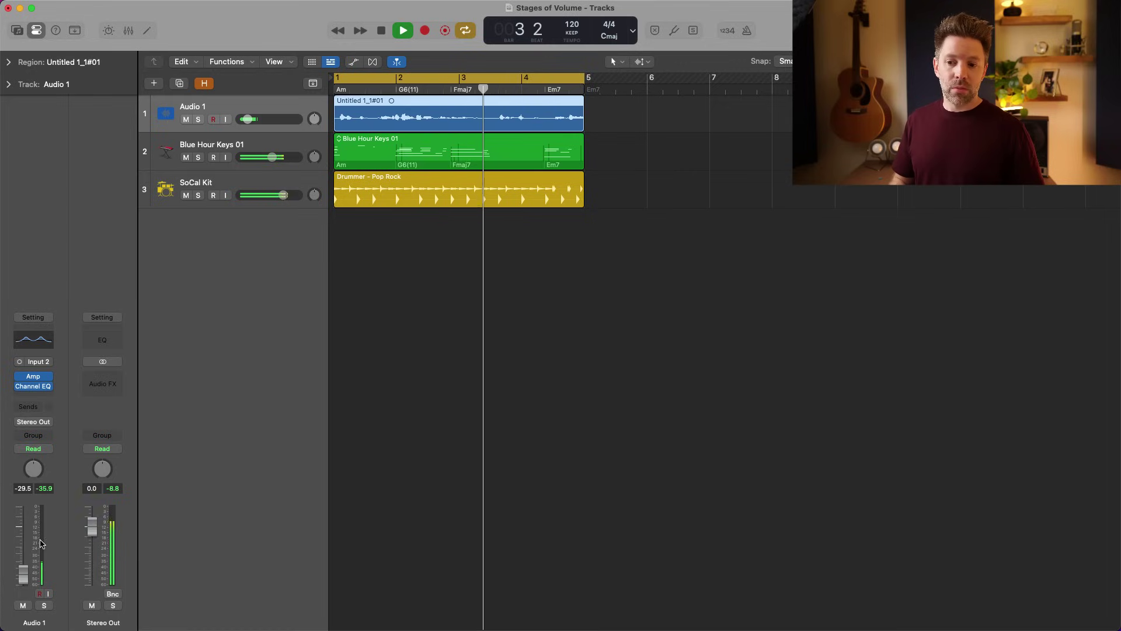
drag(24, 575, 24, 541)
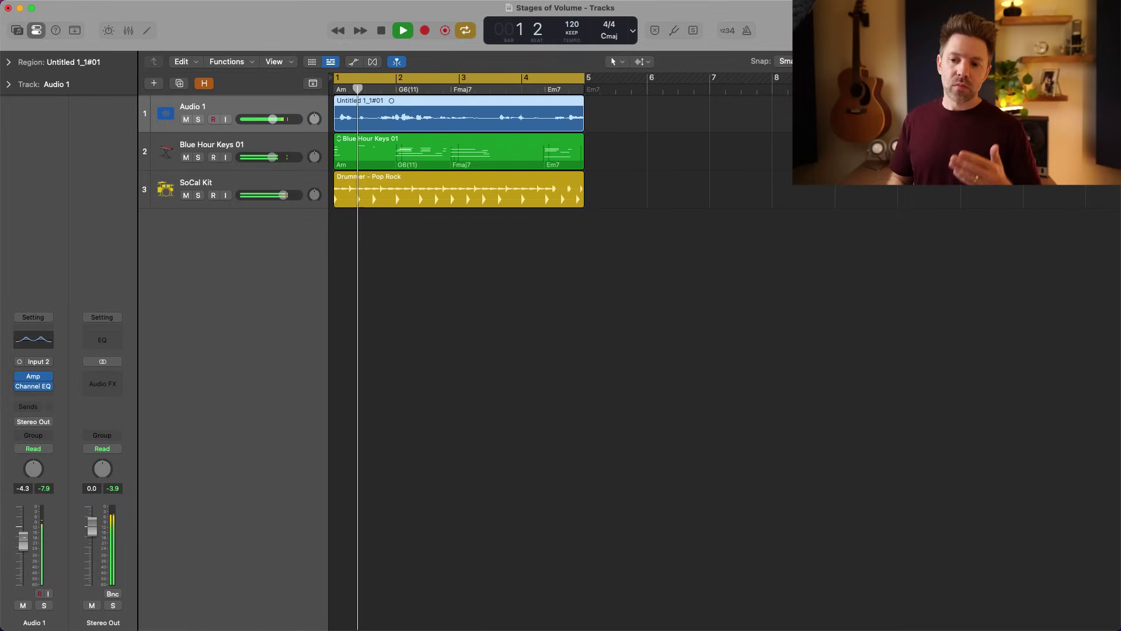
click(25, 540)
key(space)
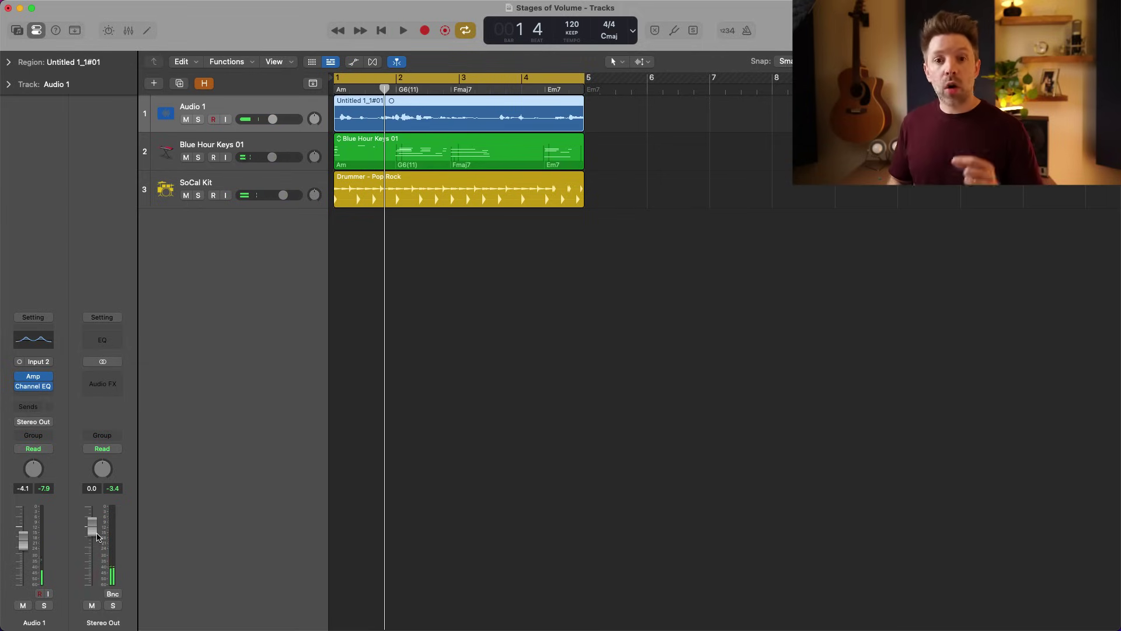
drag(93, 527, 92, 509)
alt+click(92, 510)
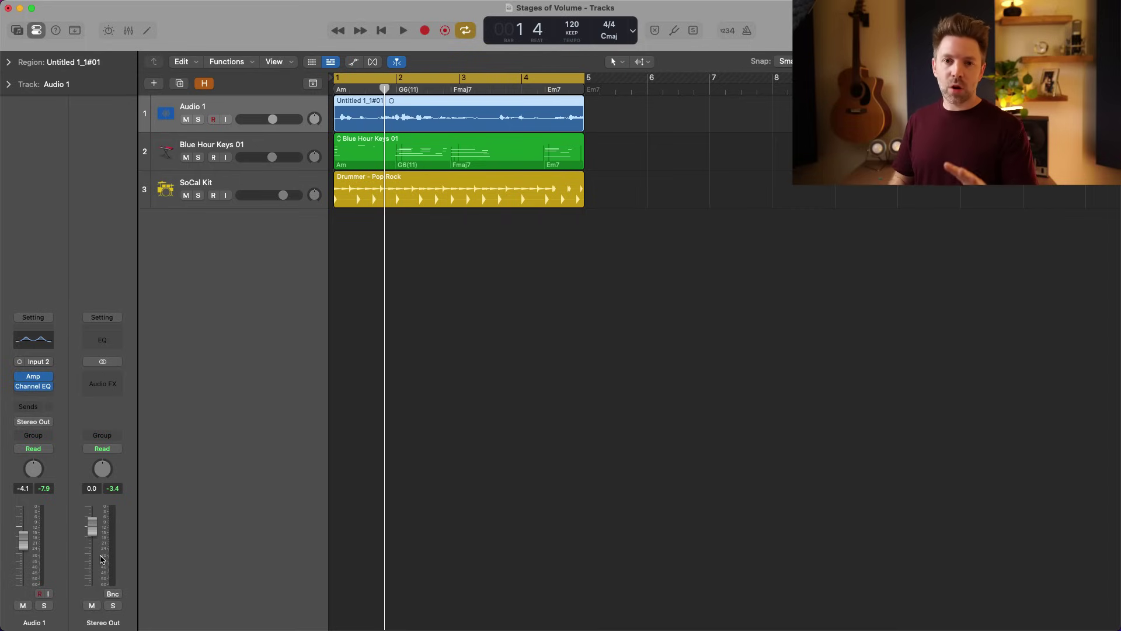
drag(92, 531, 92, 533)
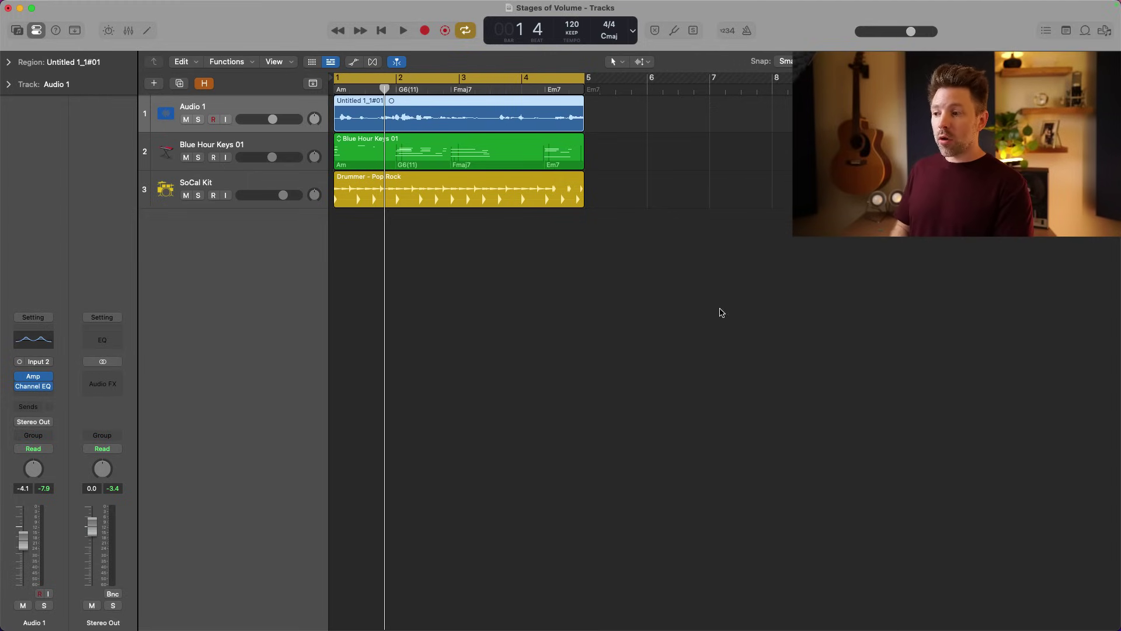
key(x)
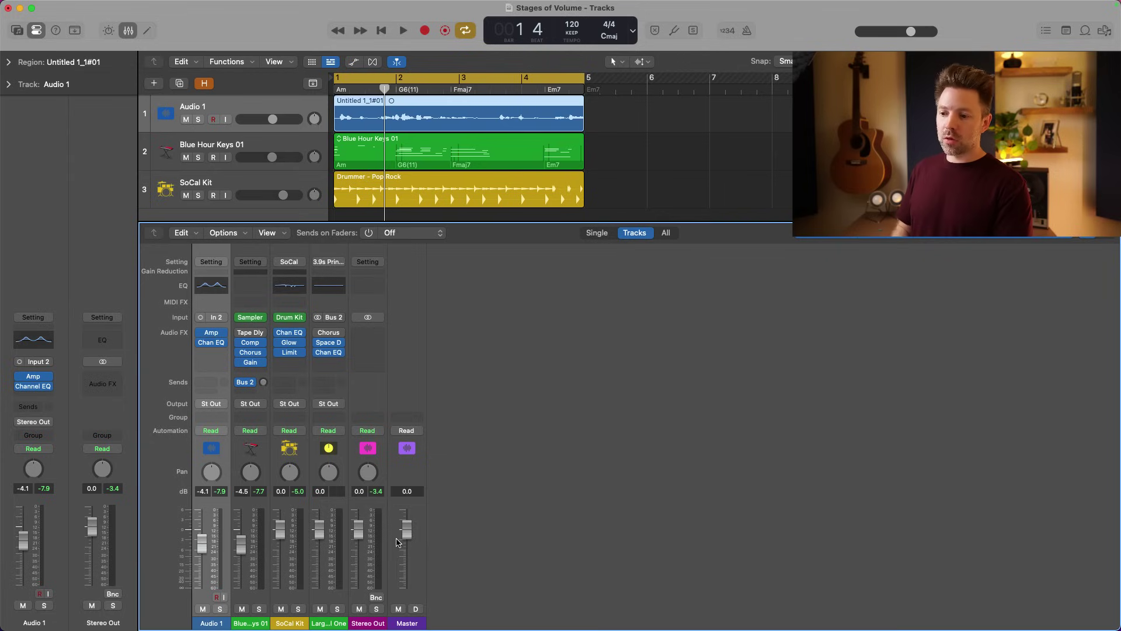
drag(408, 542, 408, 552)
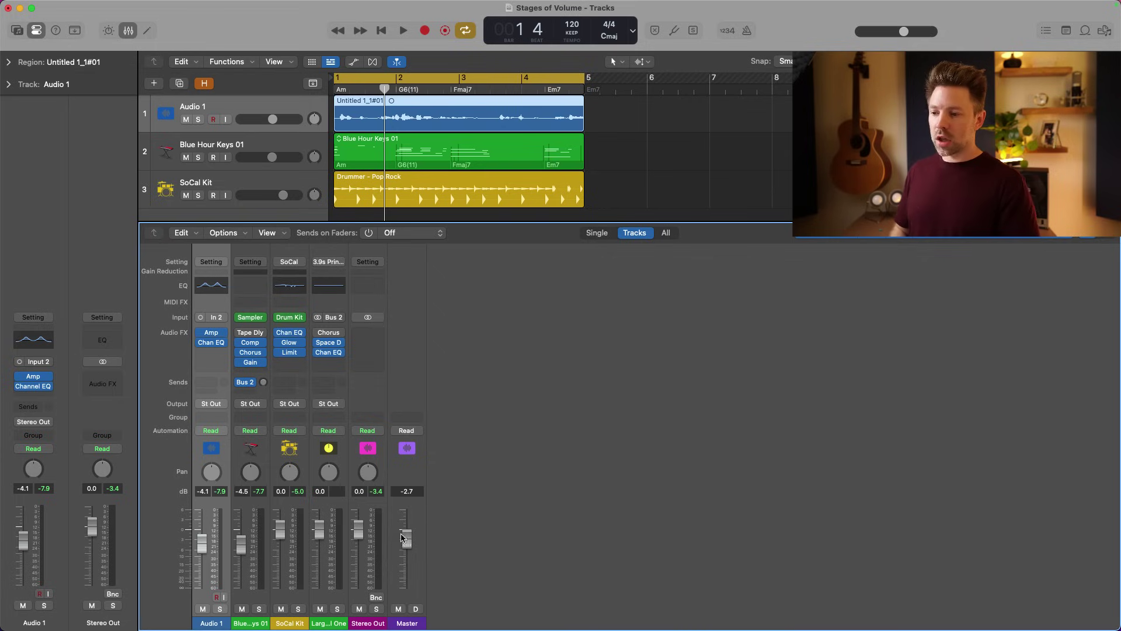
drag(410, 541, 408, 532)
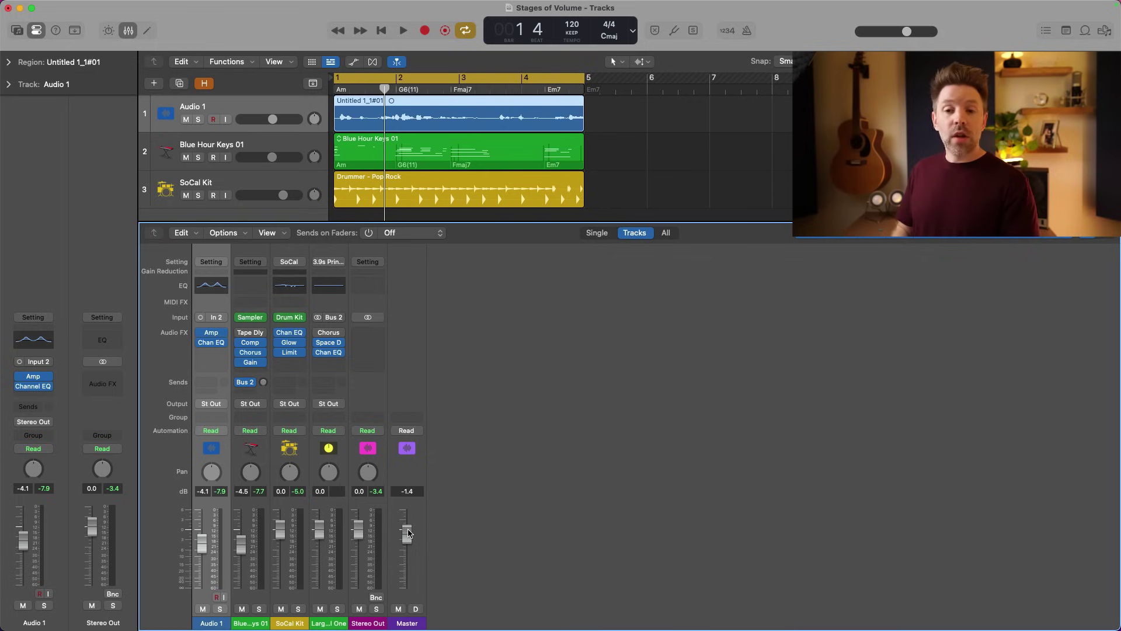
alt+click(408, 533)
drag(910, 31, 825, 23)
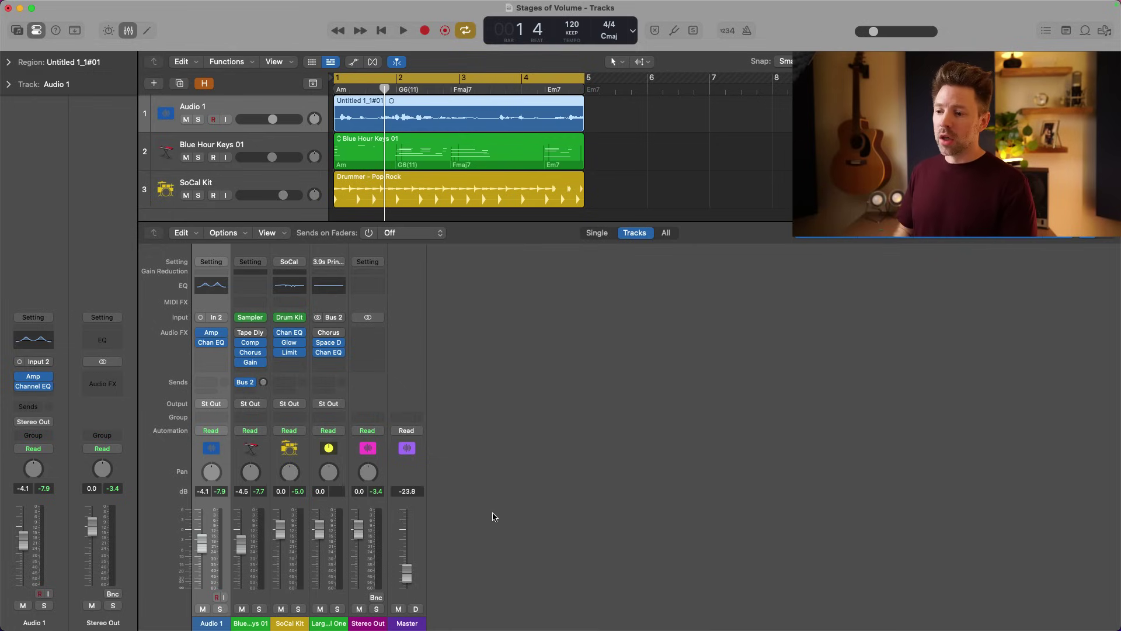
alt+click(408, 571)
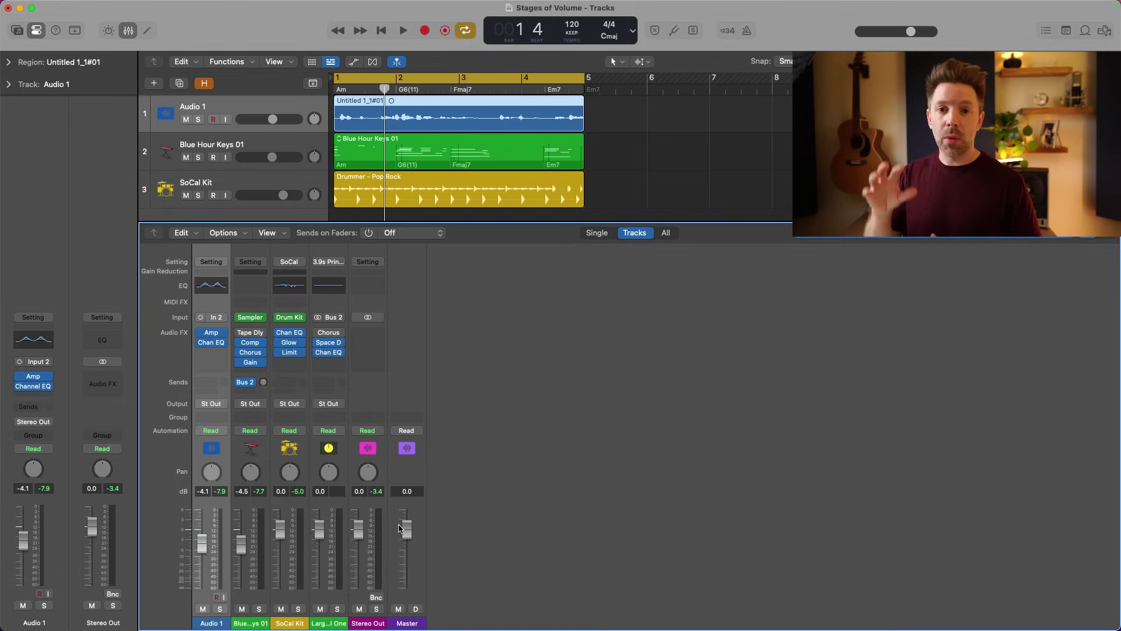
key(x)
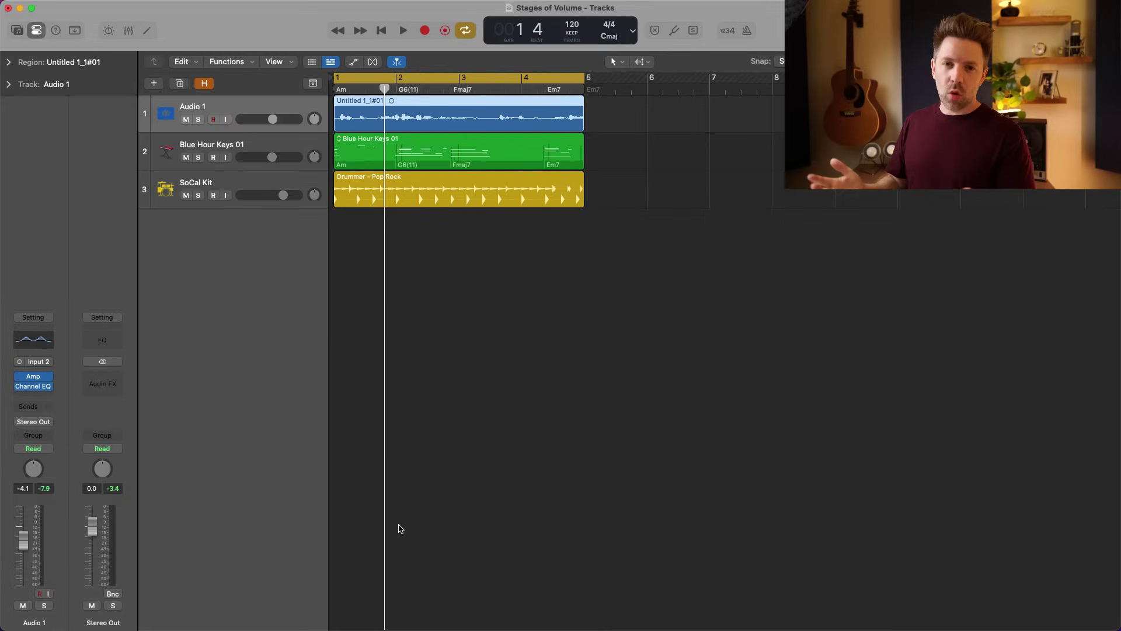
Combine Audio 1, Blue Hour Keys 01 and SoCal Kit into summing stack Sum 2
shift+click(238, 180)
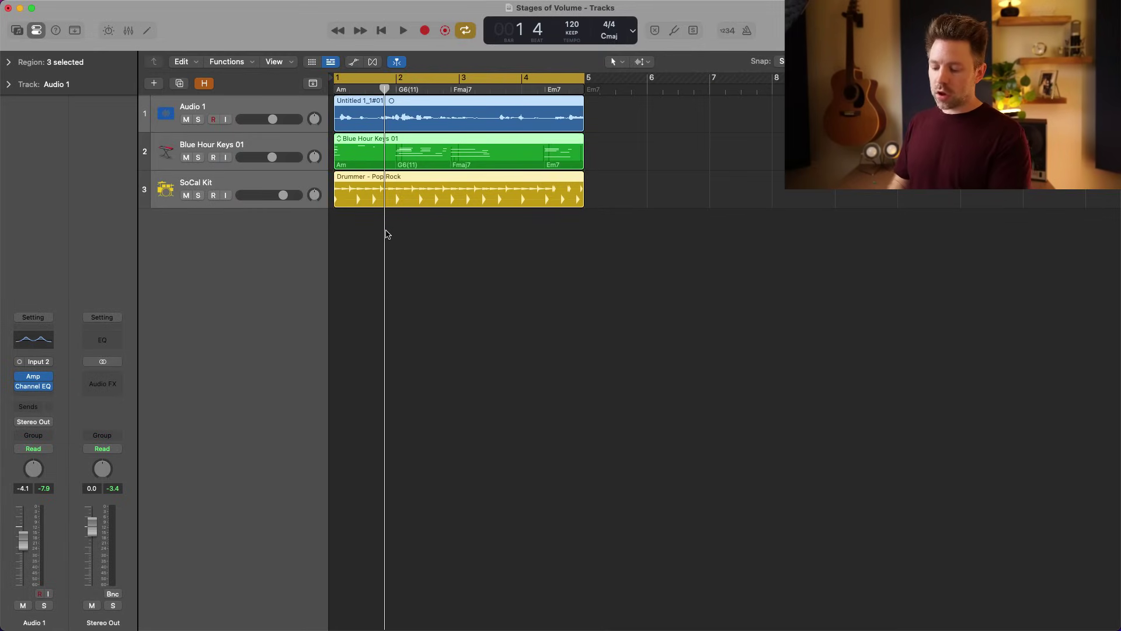
key(super+shift+d)
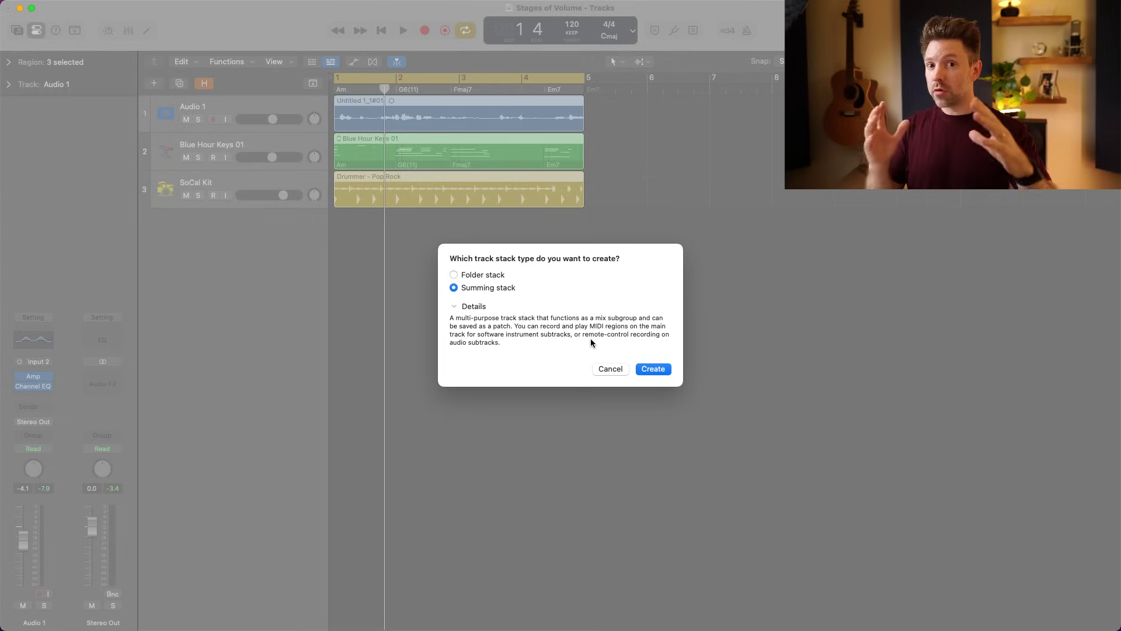
click(653, 369)
Pull the Sum 2 fader down to silence, play, nudge it up, and show the Mixer
click(264, 106)
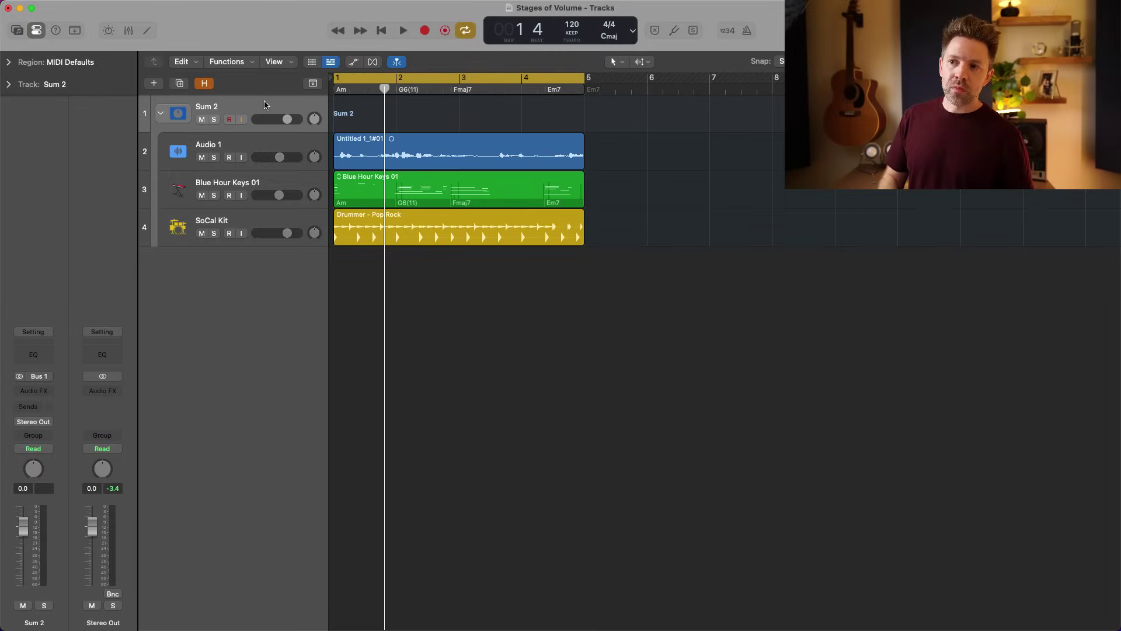
drag(288, 119, 256, 119)
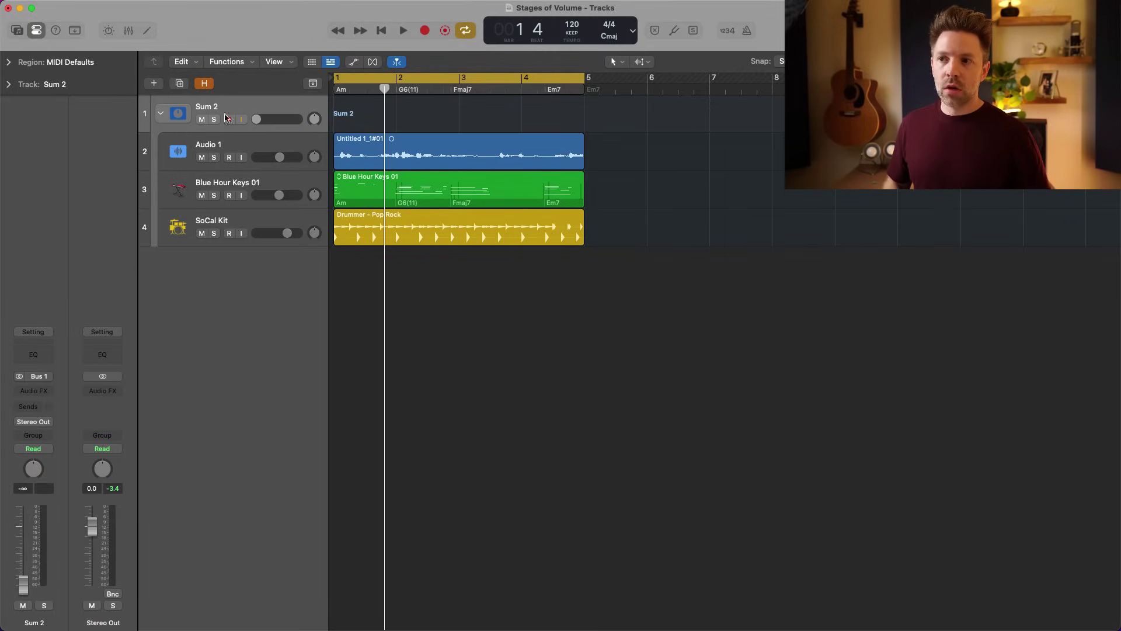
key(space)
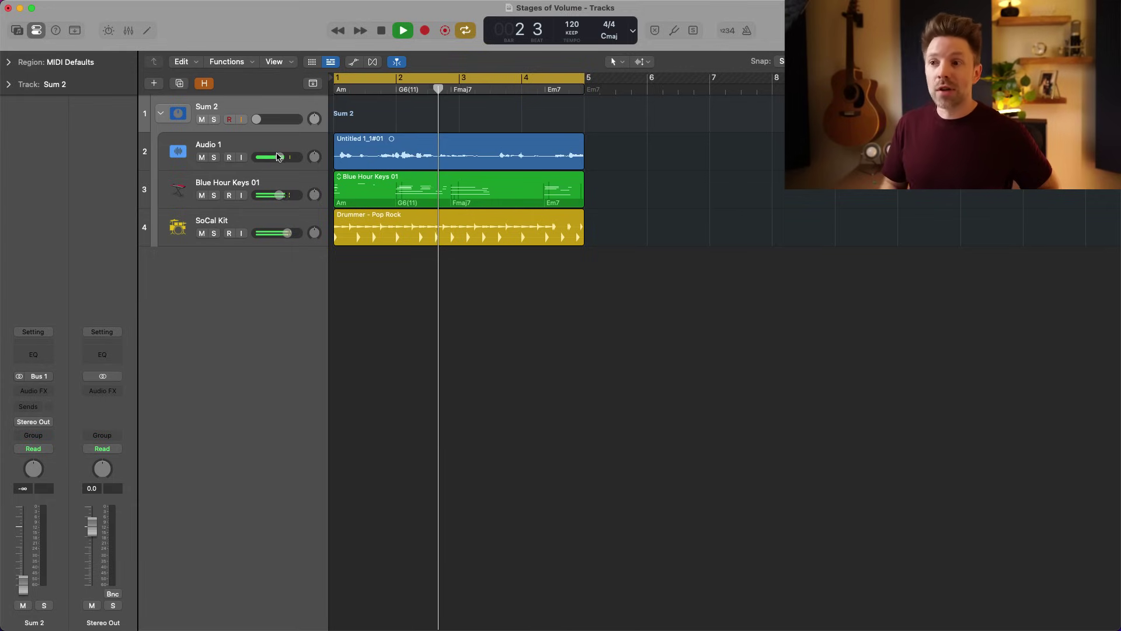
drag(256, 119, 240, 111)
key(space)
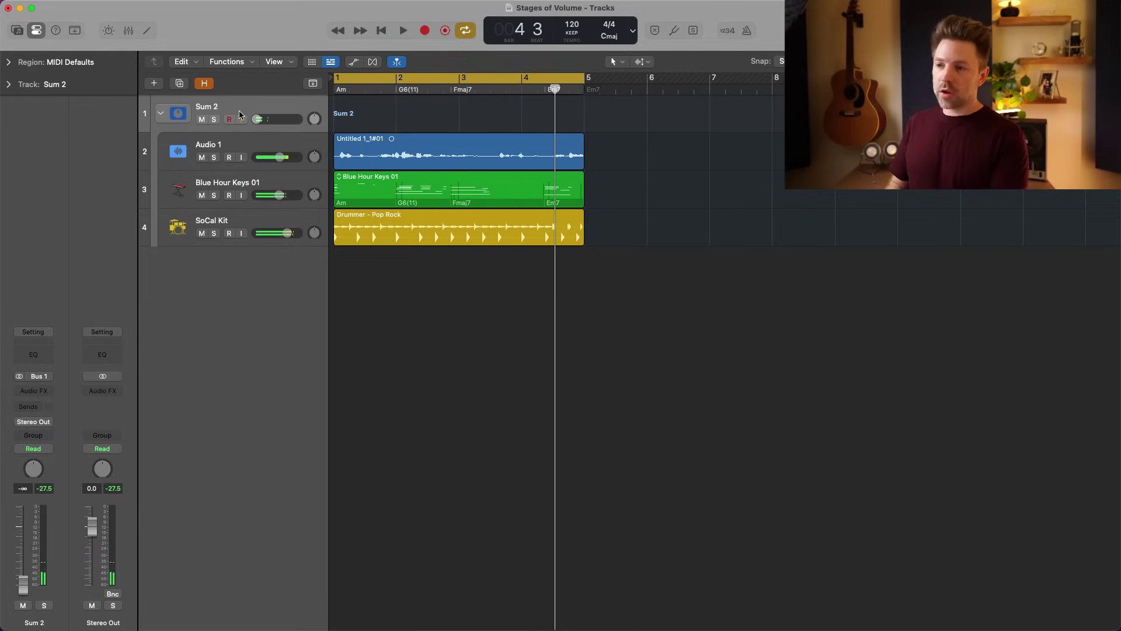
key(x)
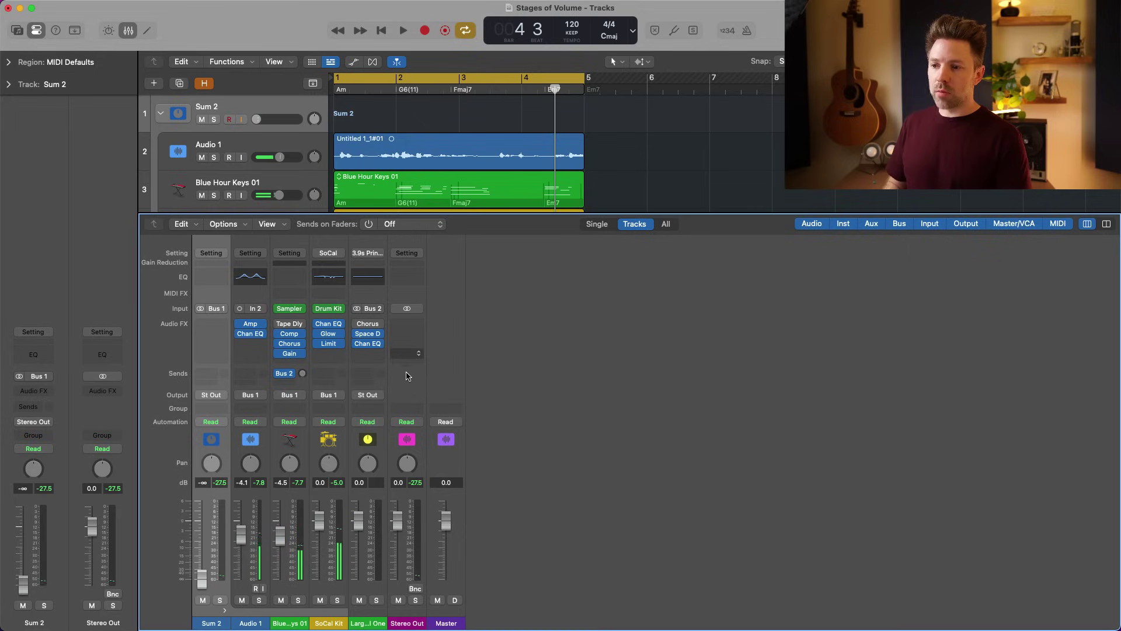
Select the Audio 1, Blue Hour Keys and SoCal Kit strips and reset Sum 2's fader to 0.0 dB
click(250, 495)
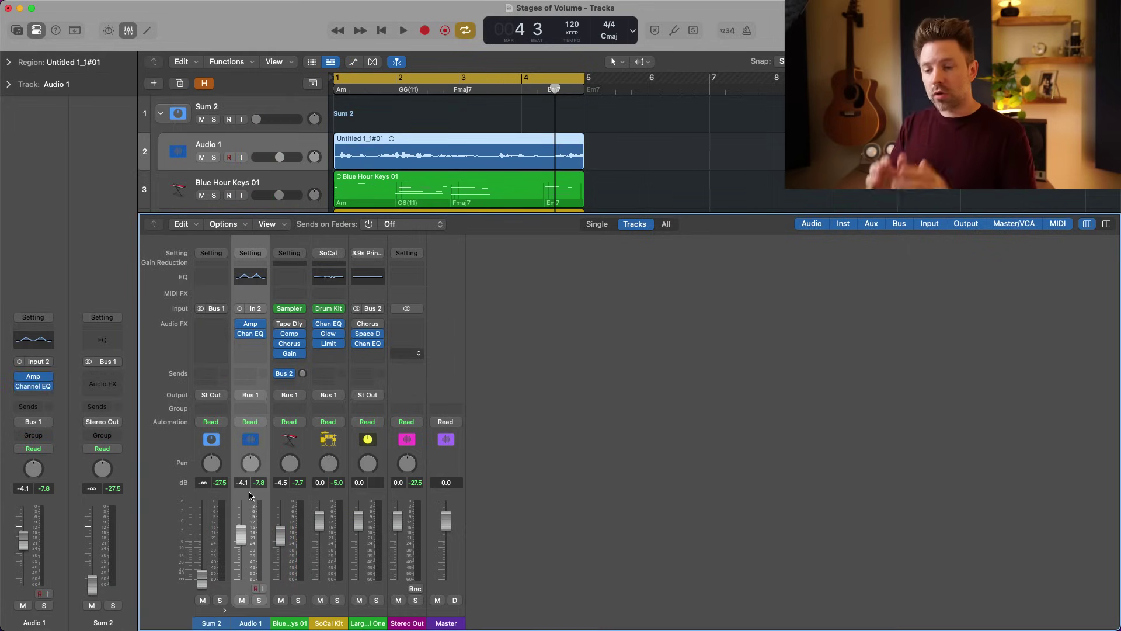
shift+click(335, 497)
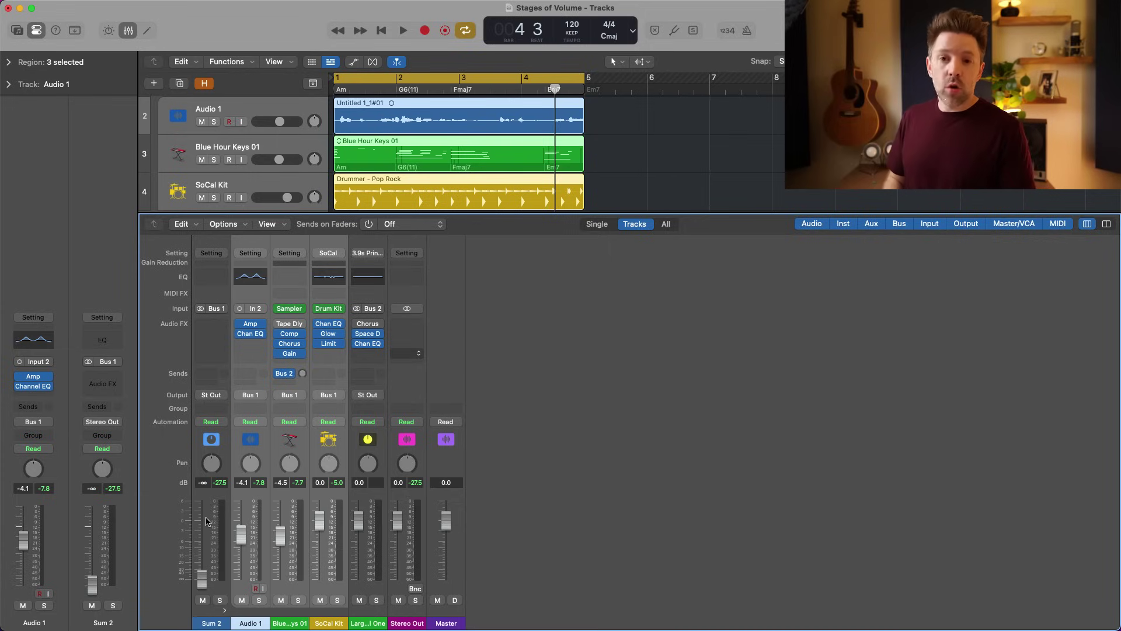
alt+click(202, 577)
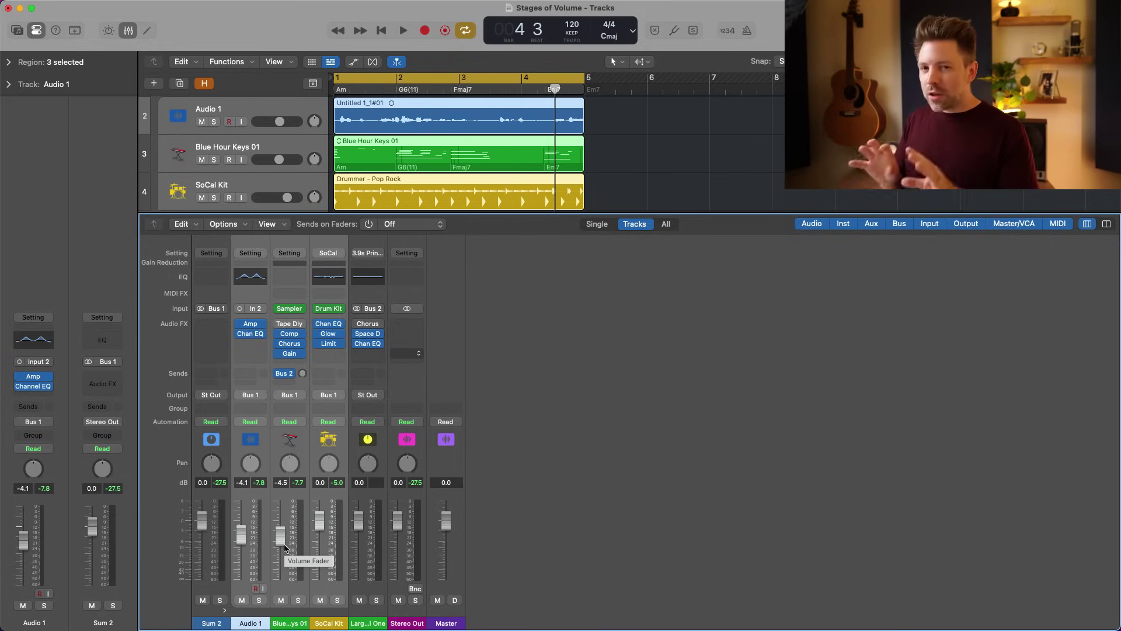
drag(202, 524, 201, 521)
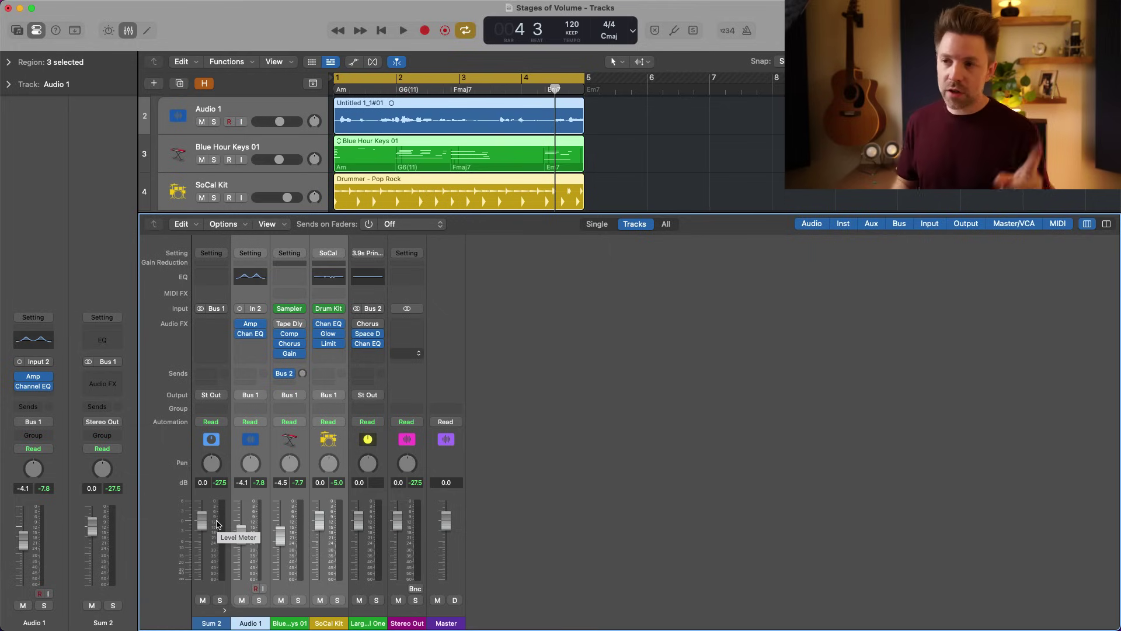
Reveal the hidden SYNTH PLUCK track, solo it, centre its pan, then pan it left during playback
key(x)
click(204, 83)
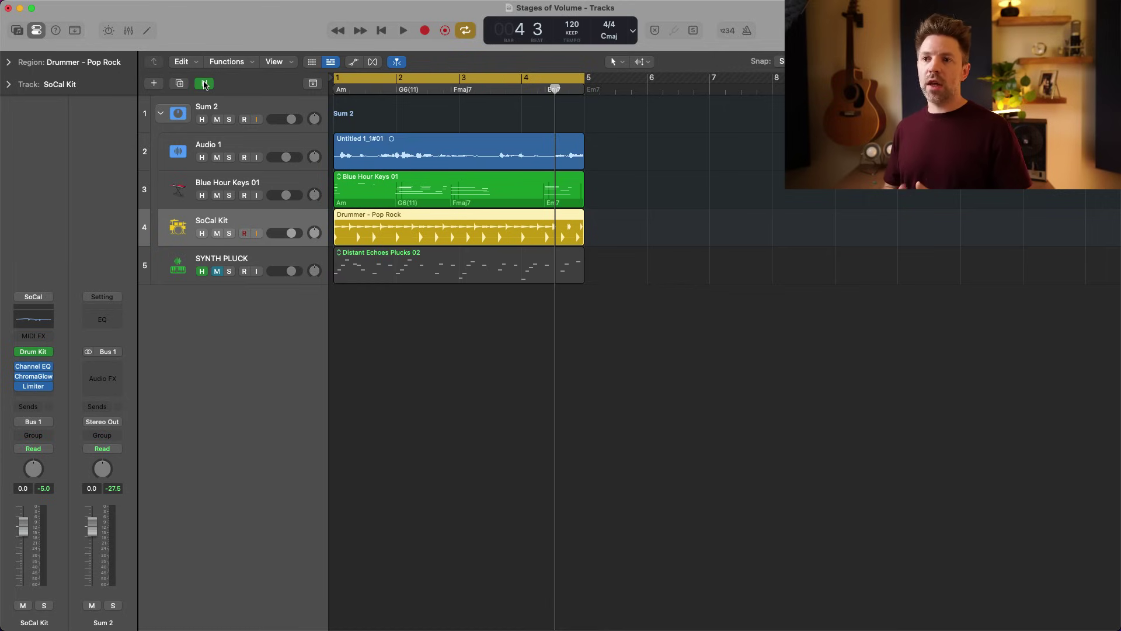
click(242, 259)
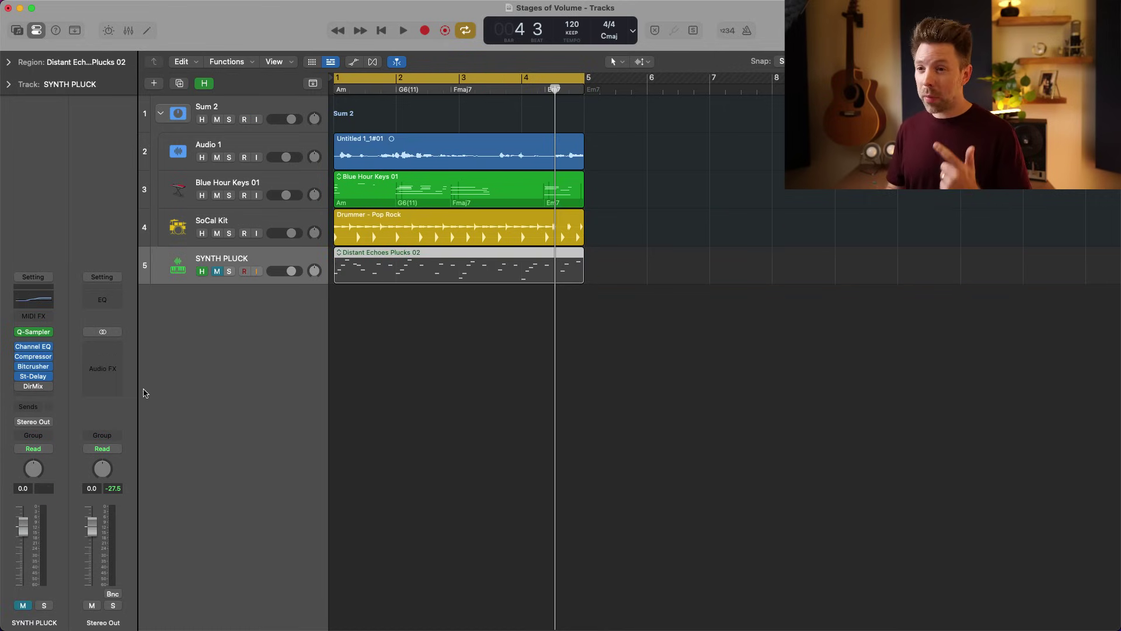
click(44, 606)
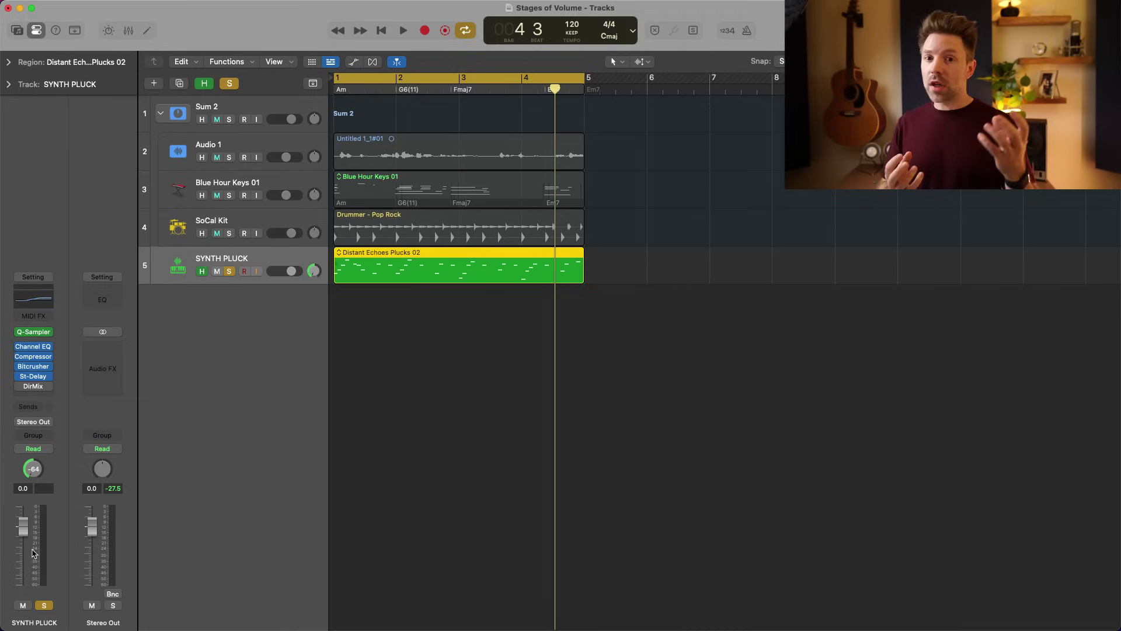
alt+click(33, 463)
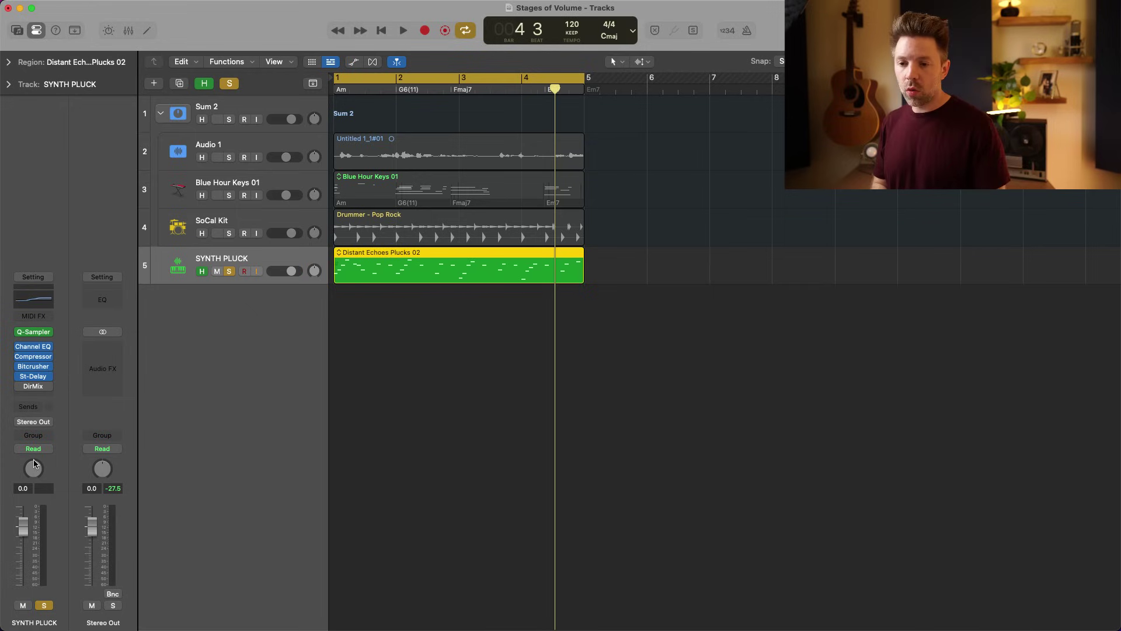
key(space)
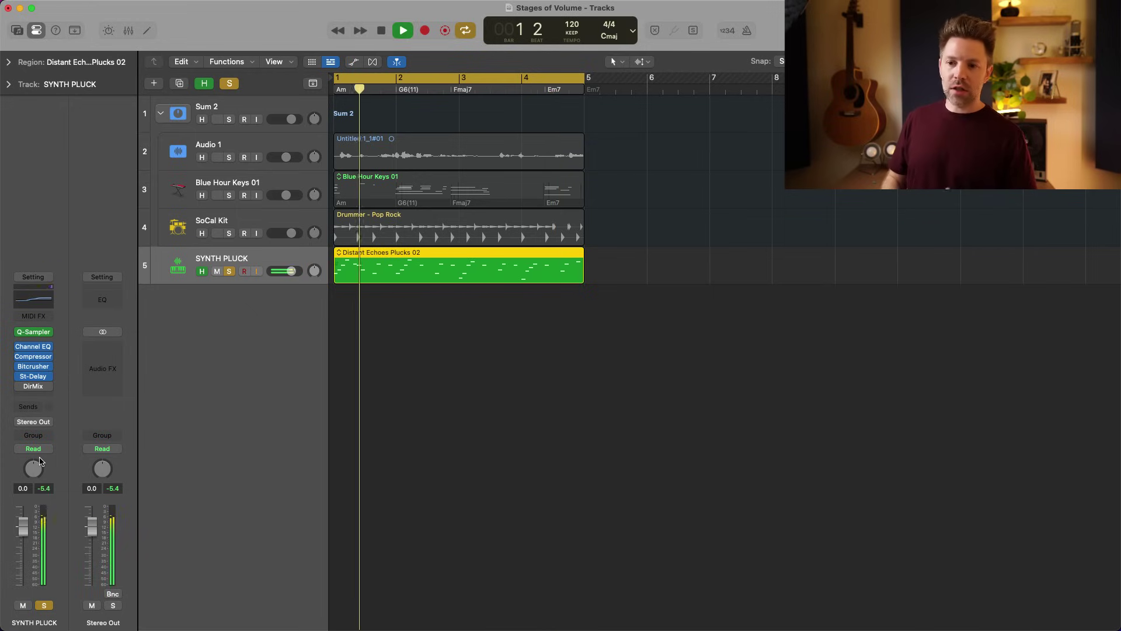
drag(38, 466, 27, 397)
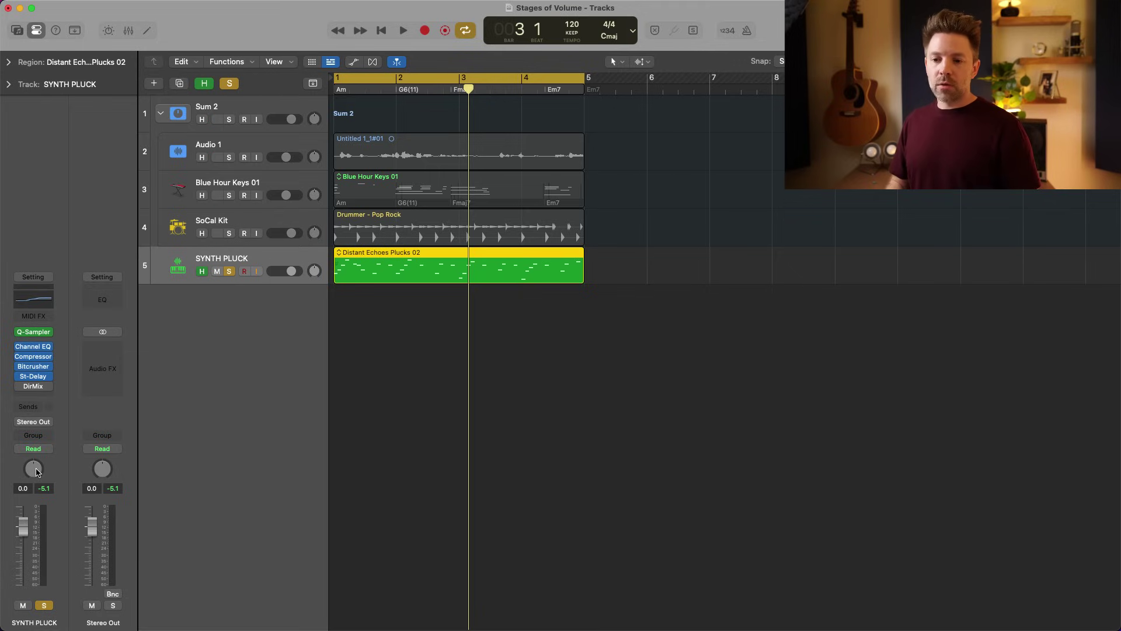
Switch SYNTH PLUCK's panner to Stereo Pan and sweep the pan while playing
right_click(37, 472)
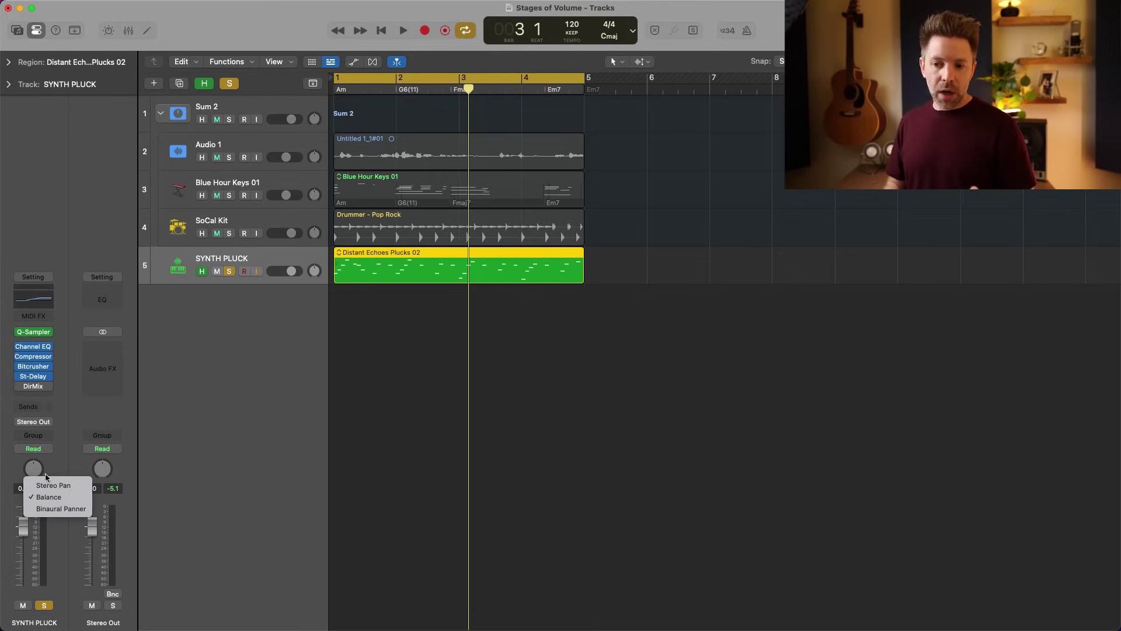
click(52, 486)
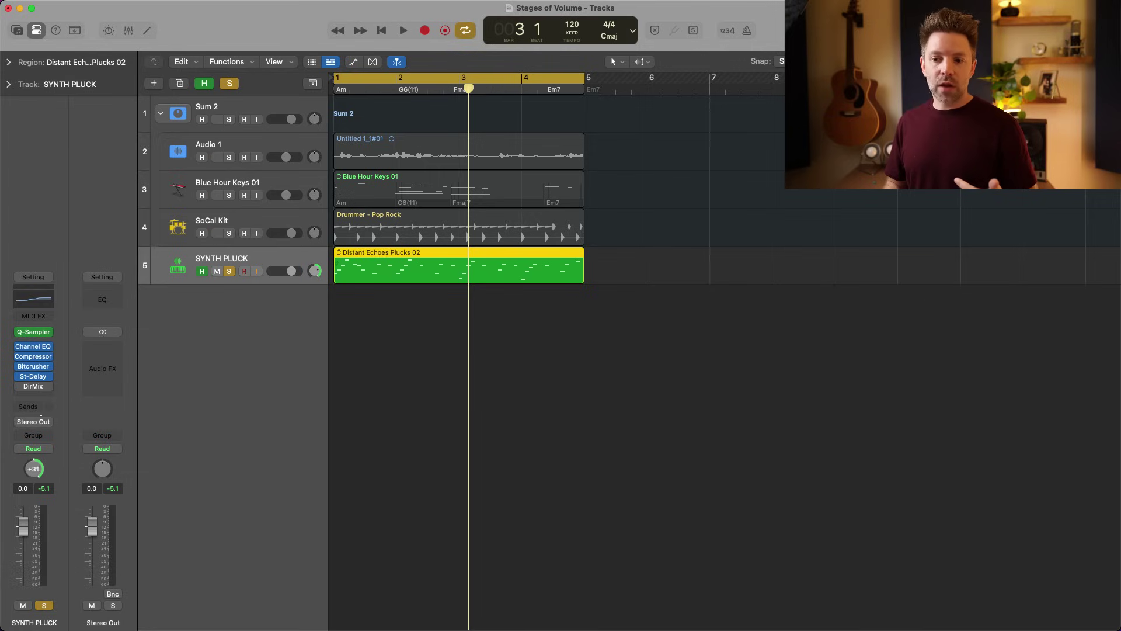
key(space)
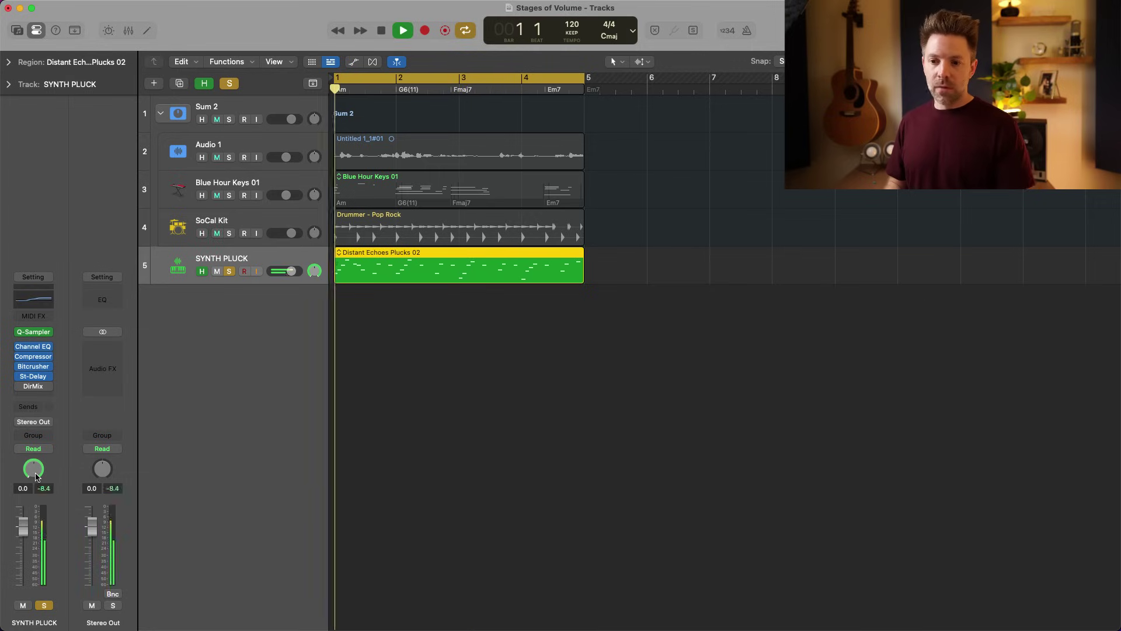
drag(35, 476, 38, 441)
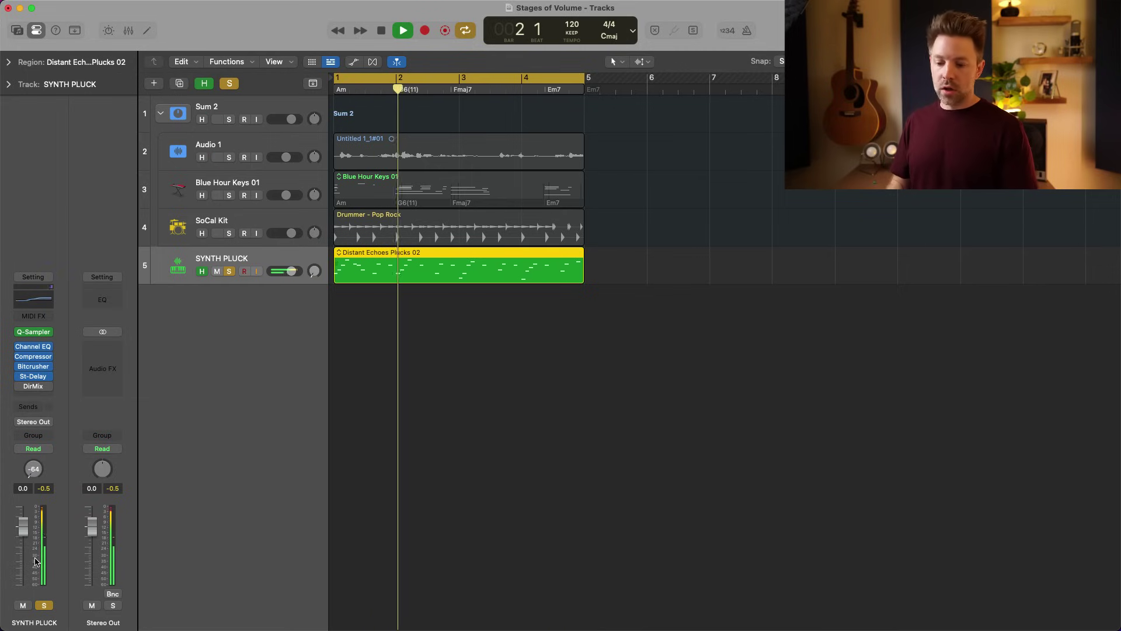
Switch SYNTH PLUCK's panner to Balance mode and pan it right to +63
right_click(34, 470)
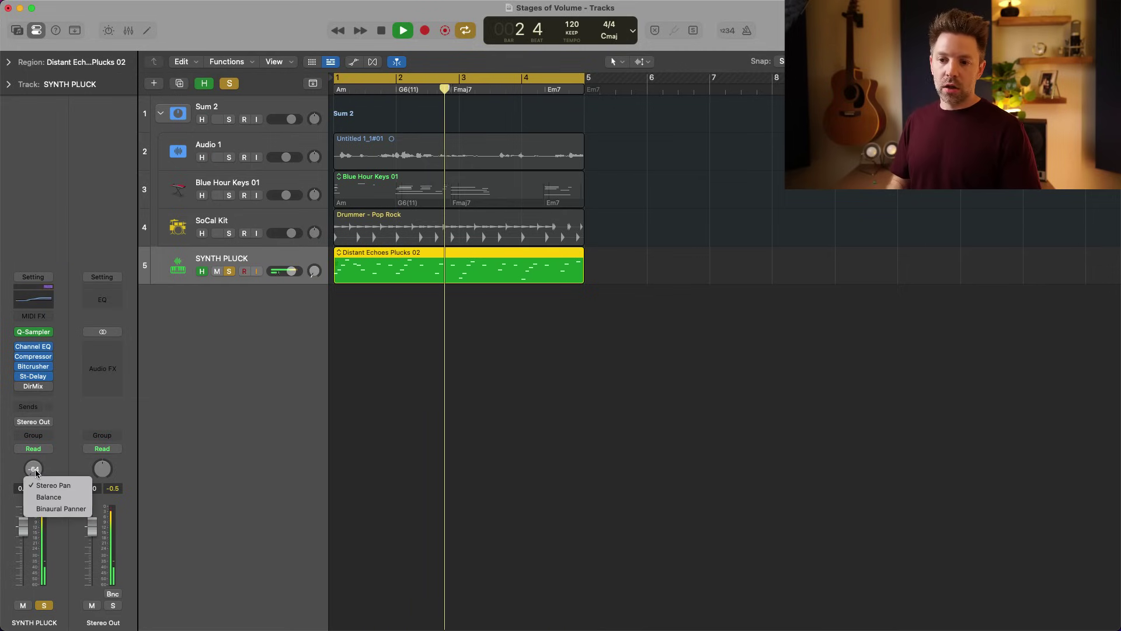
click(48, 496)
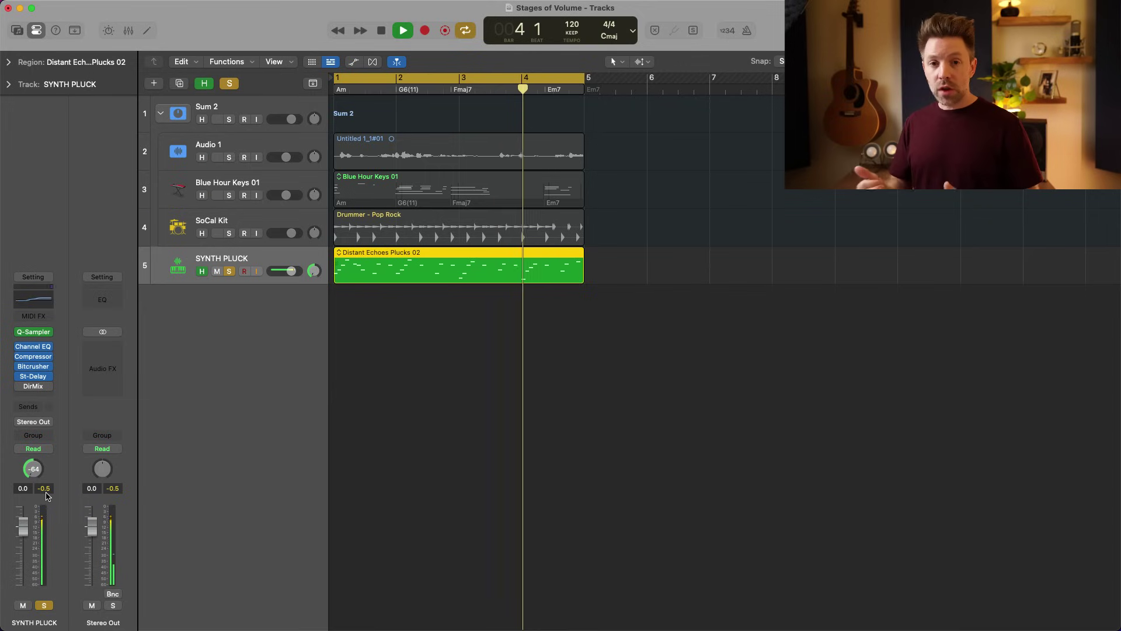
drag(37, 476, 33, 480)
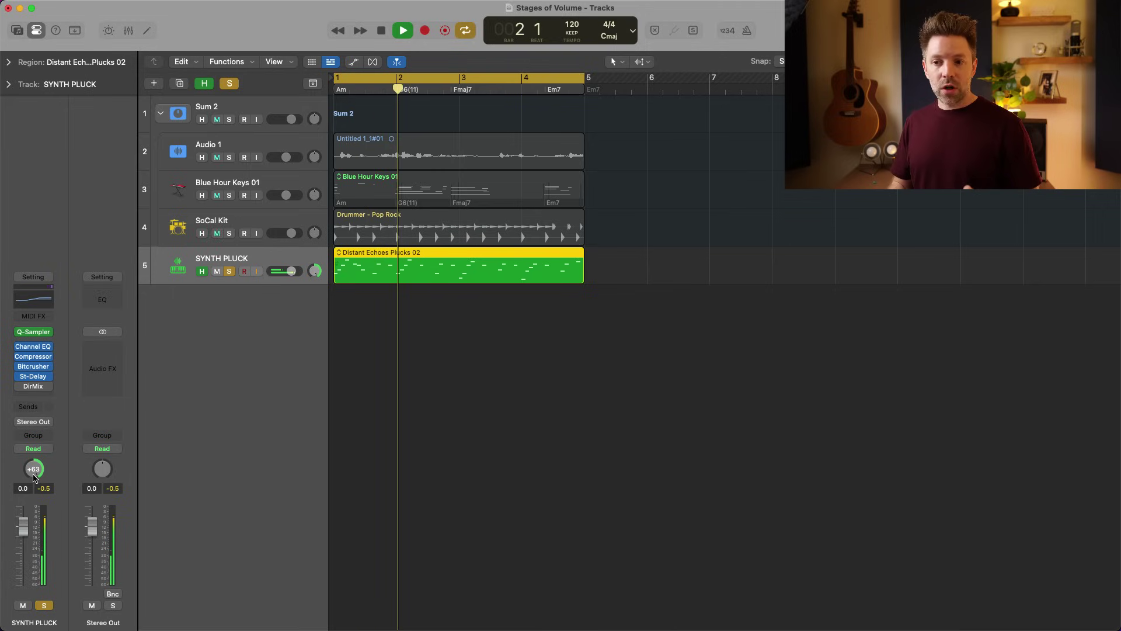
right_click(33, 478)
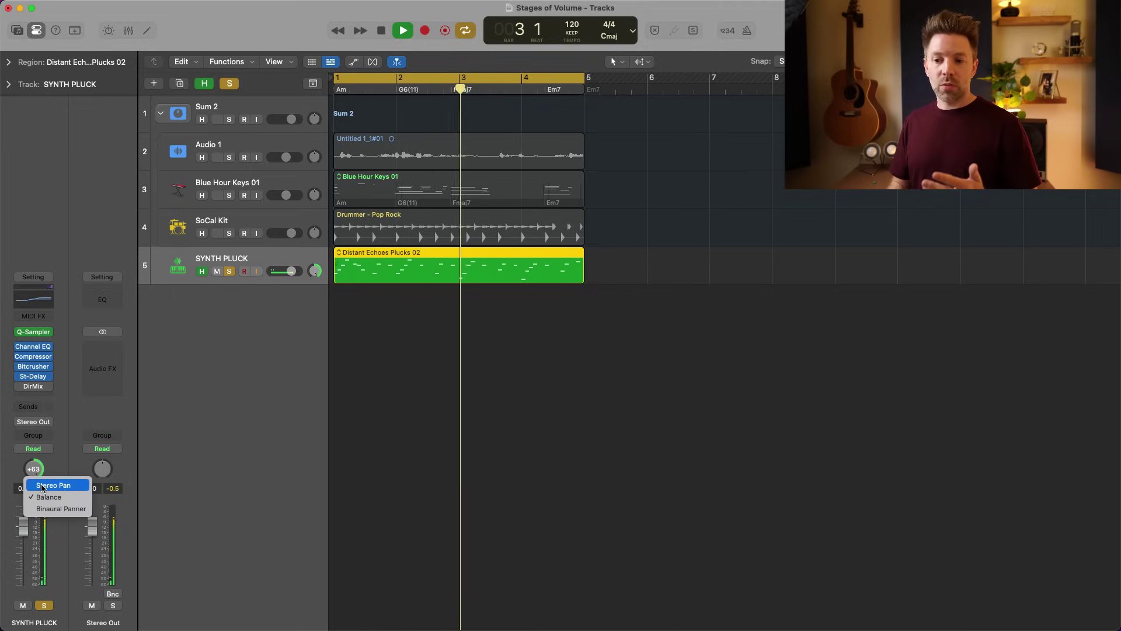
key(Escape)
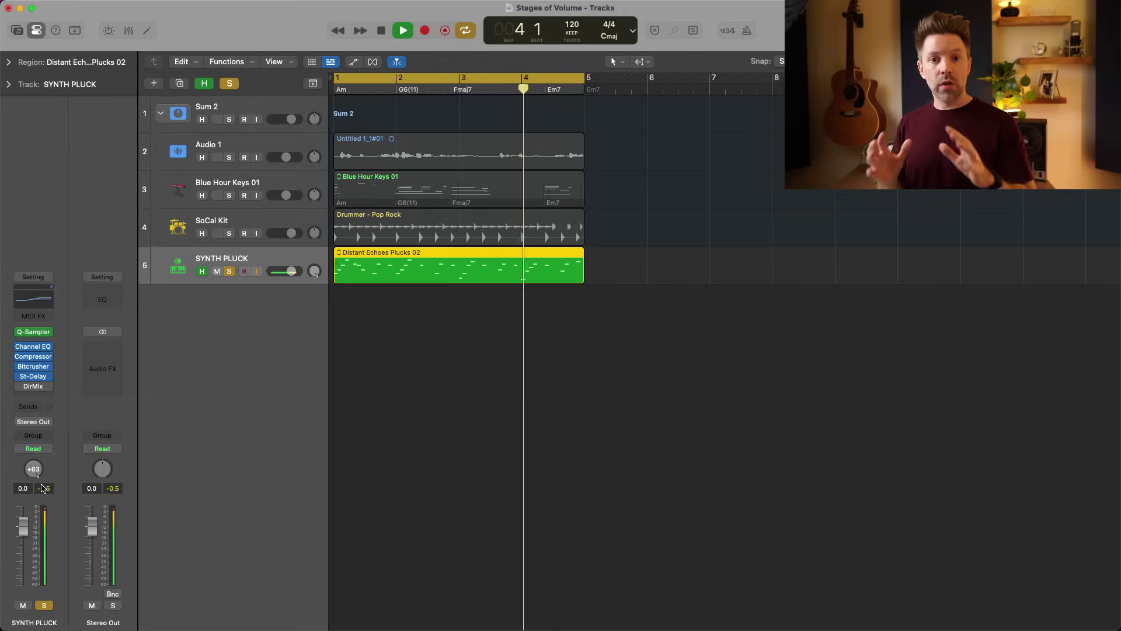
key(space)
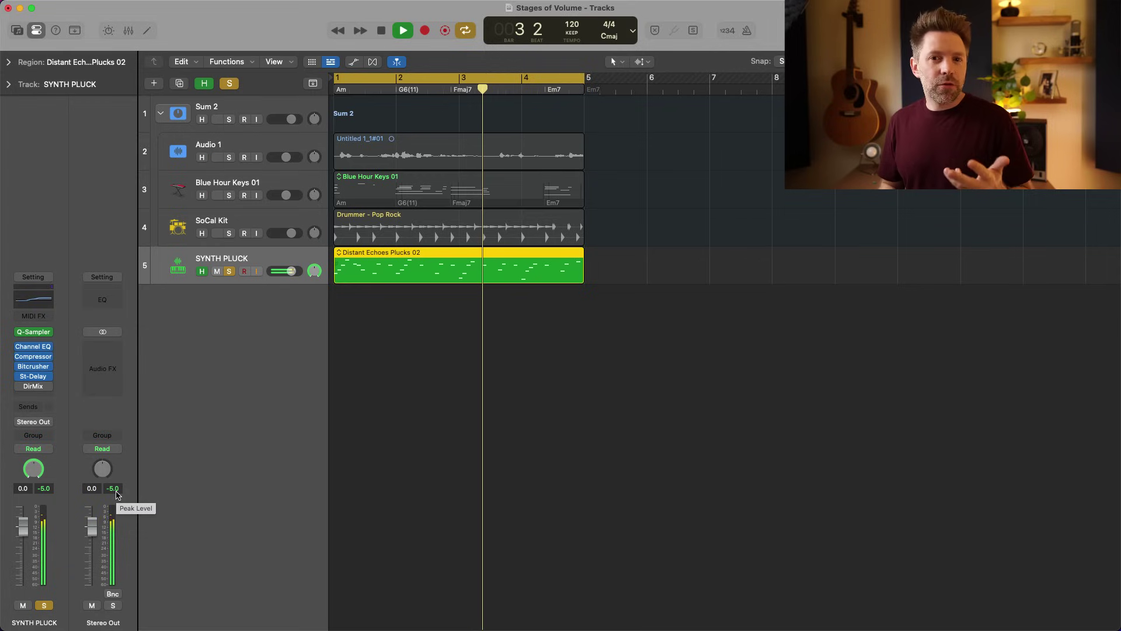
Play back SYNTH PLUCK at +6.0 dB to show the output peak clipping above 0 dB
key(space)
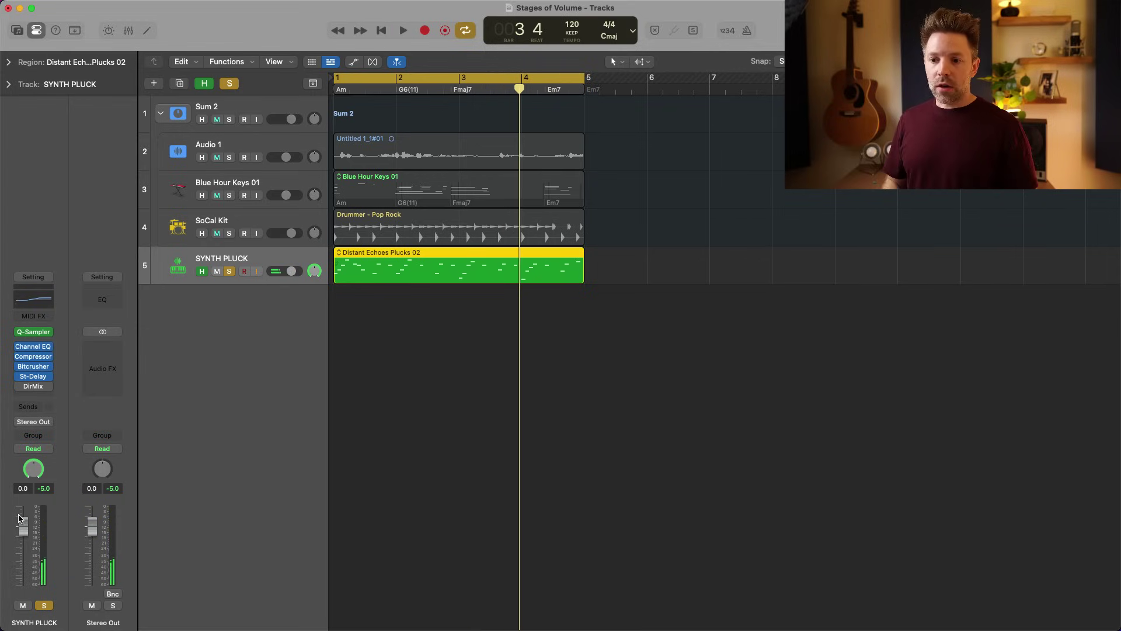
key(space)
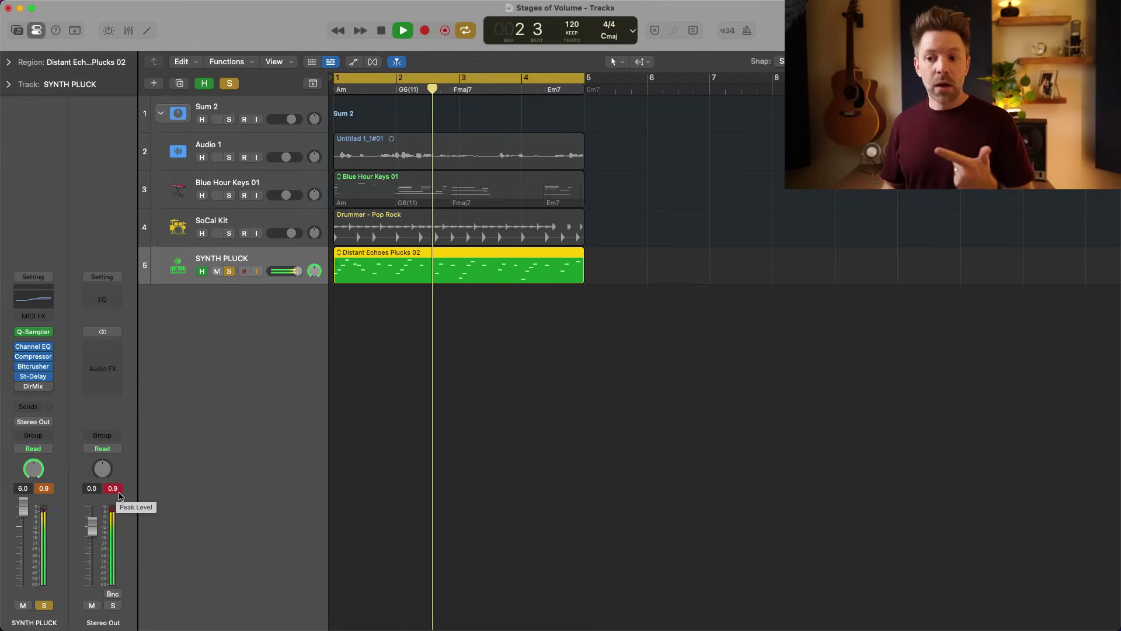
key(space)
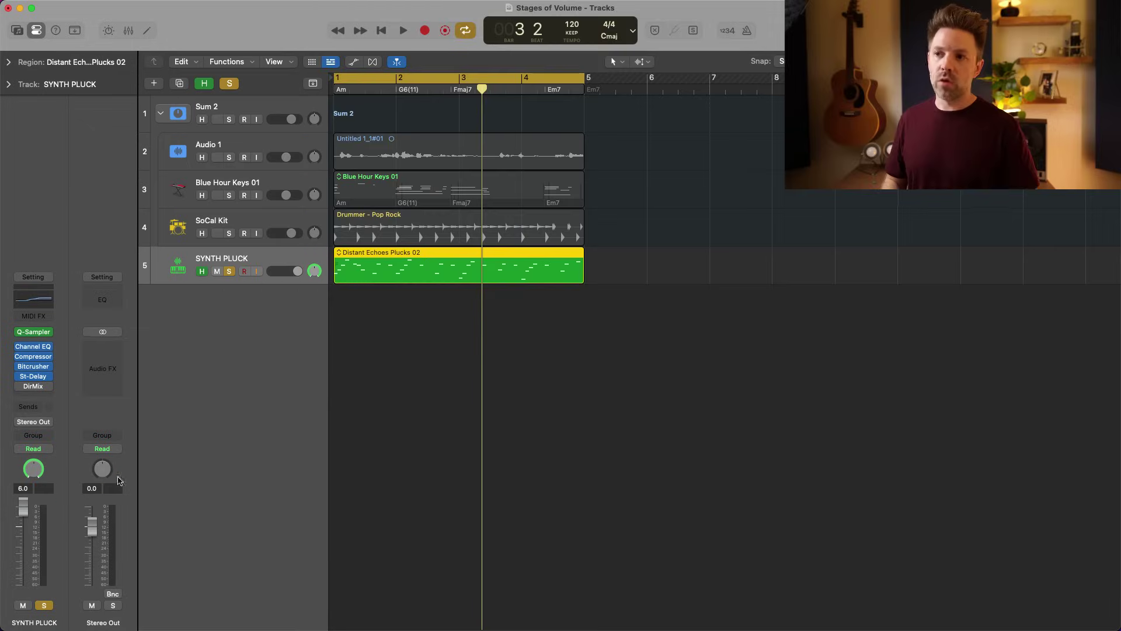
Select Blue Hour Keys 01 and check its Sampler's Amp level of -10 dB
click(348, 153)
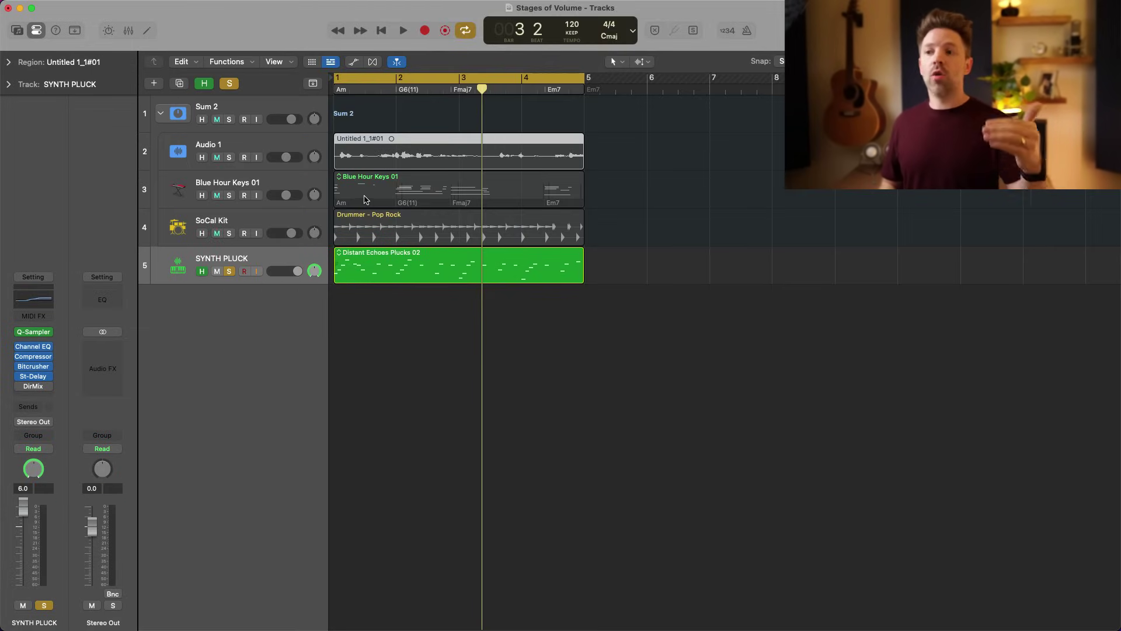
click(364, 199)
click(255, 188)
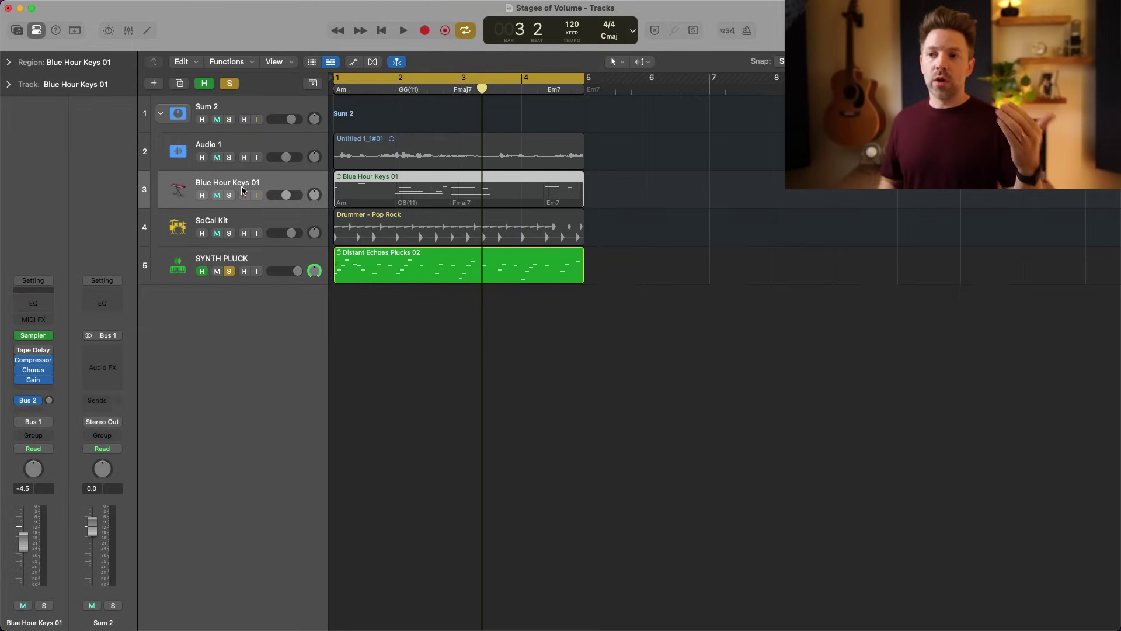
click(33, 335)
drag(551, 131, 521, 128)
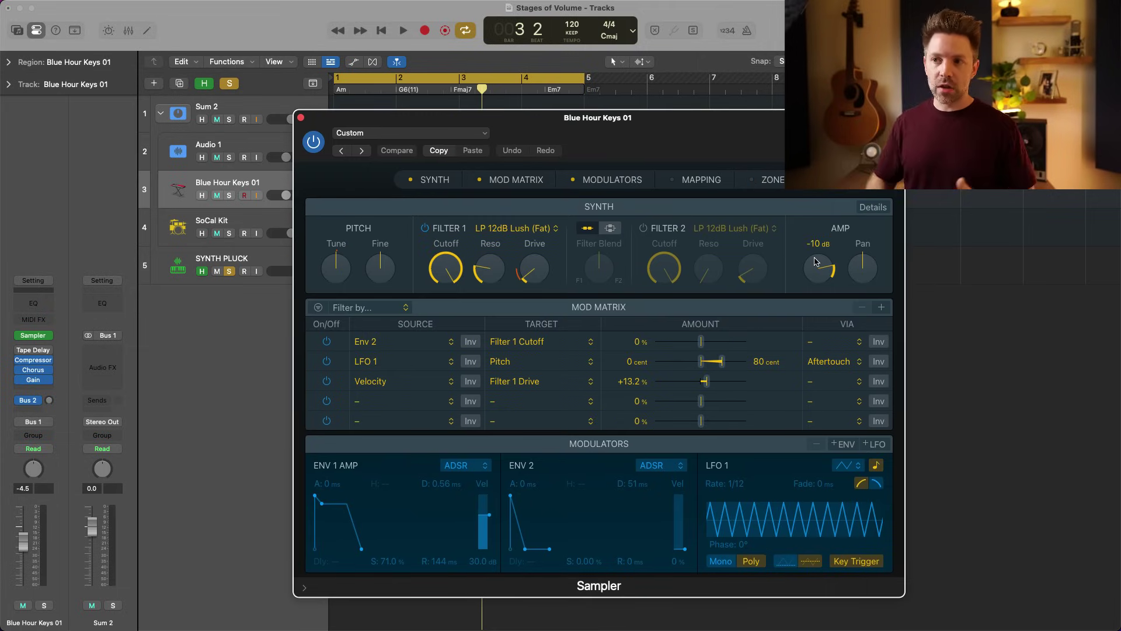
click(302, 119)
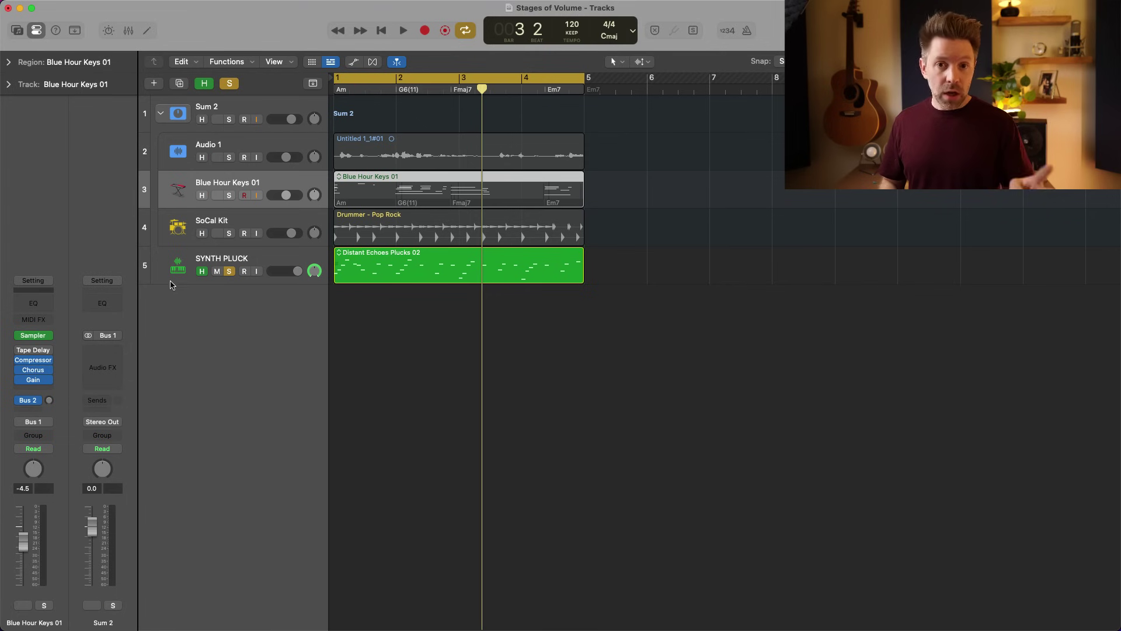
Select Audio 1 and review its Amp Designer and Channel EQ settings, closing each
click(217, 164)
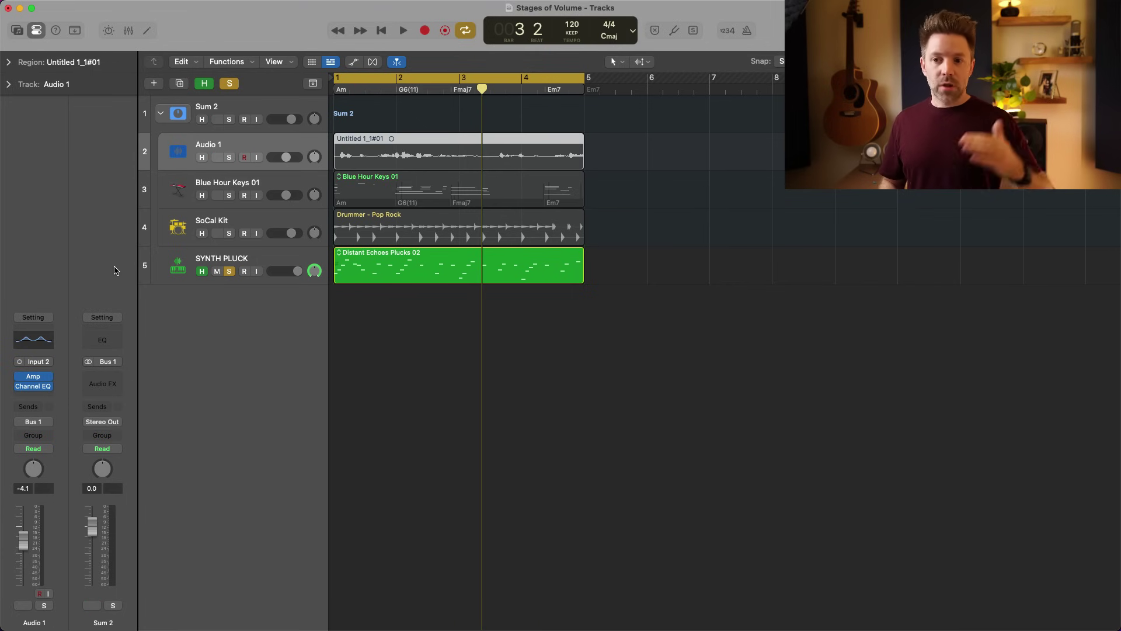
click(34, 377)
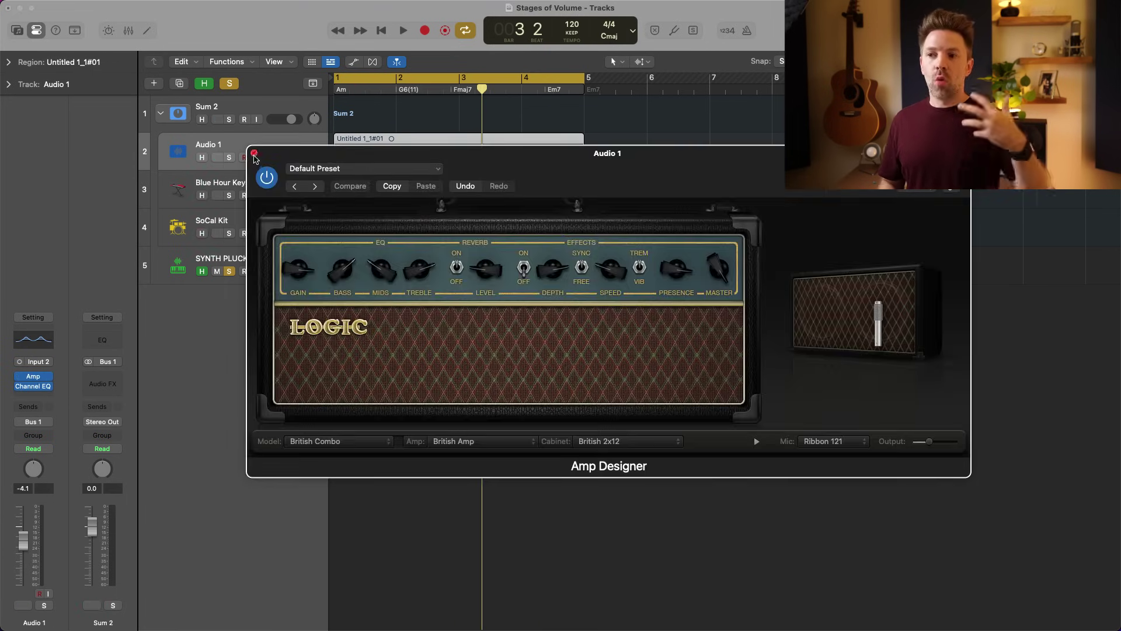
click(254, 153)
click(34, 386)
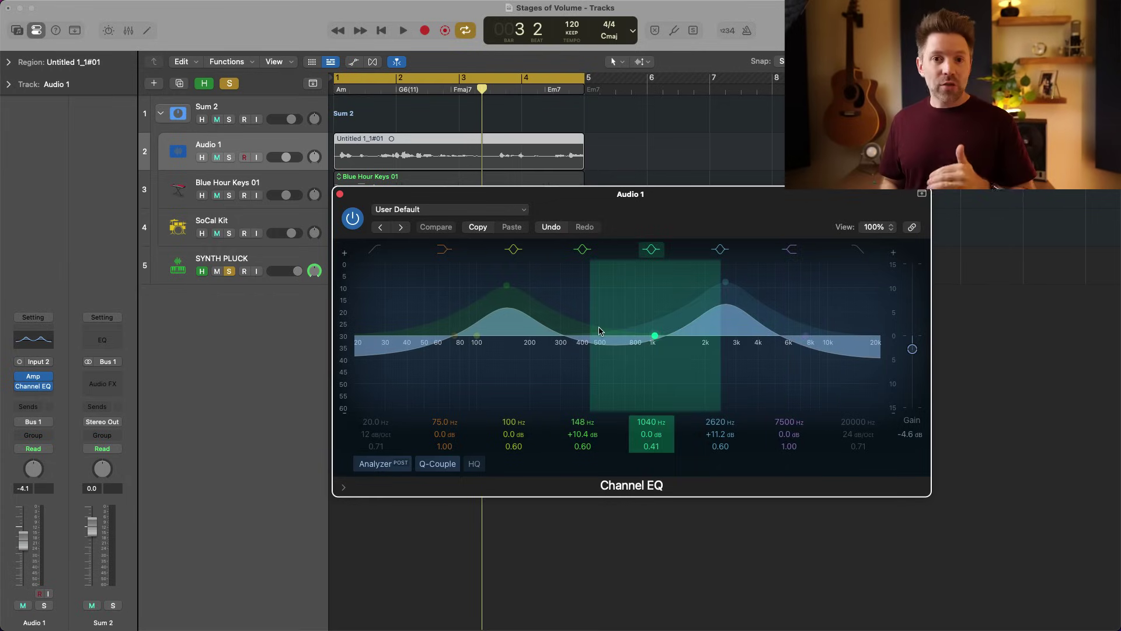
click(340, 193)
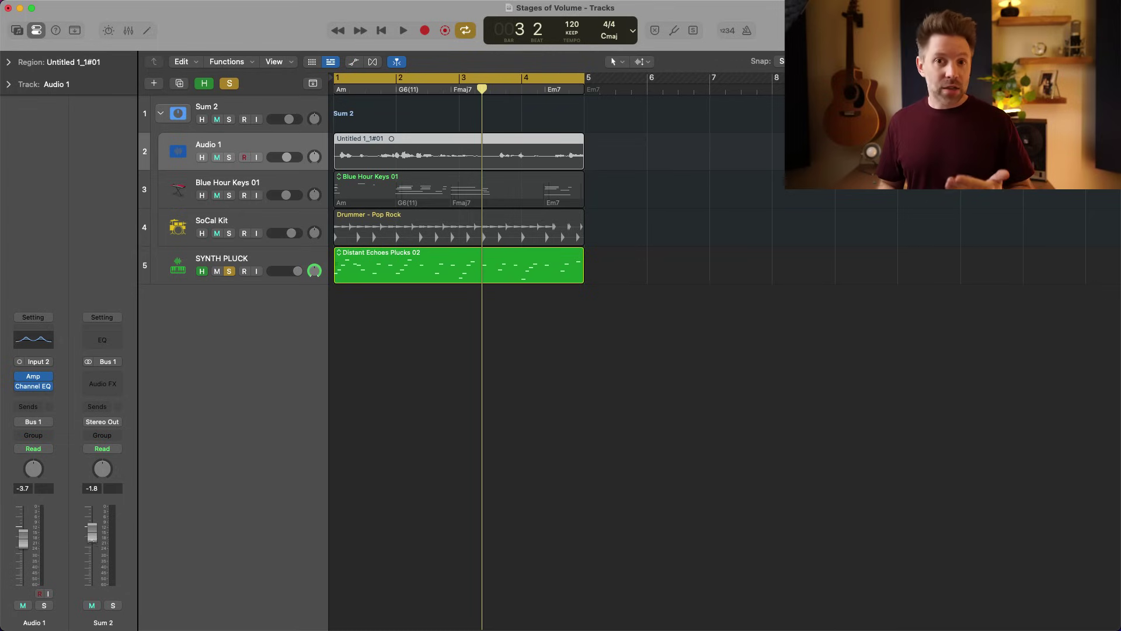
Select the Sum 2 track, open the full Mixer, and nudge the output fader
key(Up)
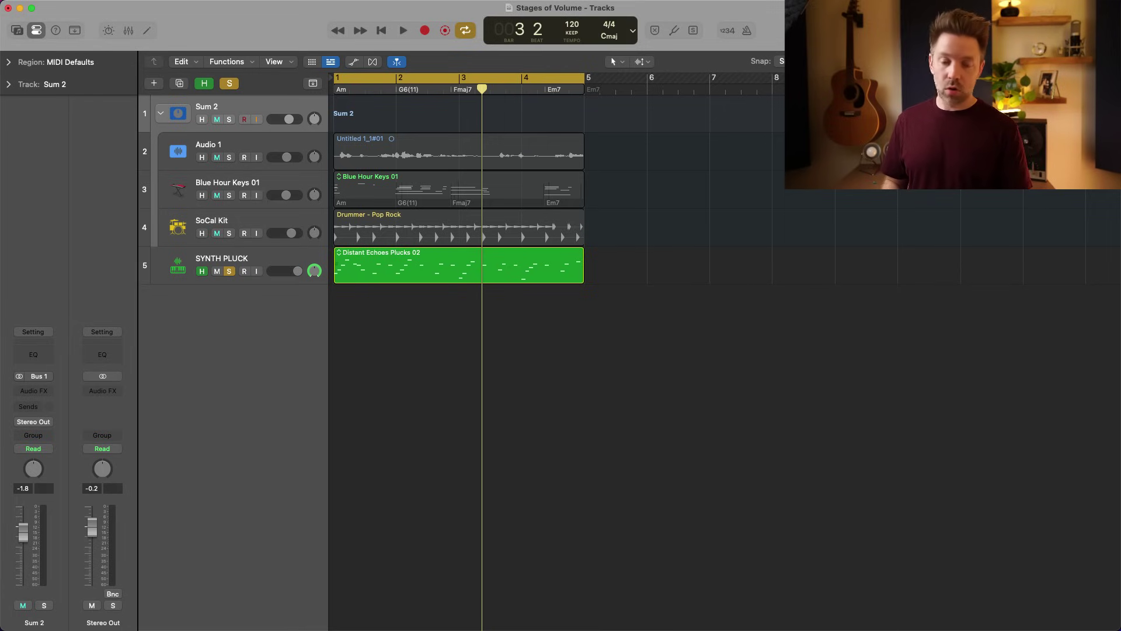
key(x)
drag(485, 530, 485, 533)
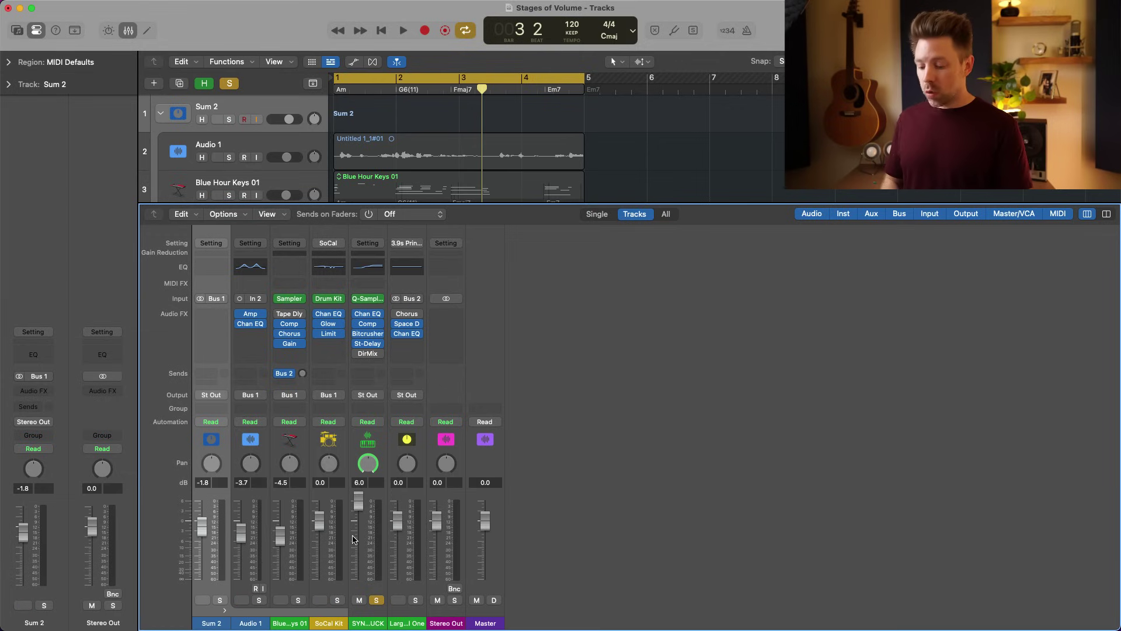
Reset the Sum 2 stack fader to 0.0 dB to match Stereo Out and Master
alt+click(203, 528)
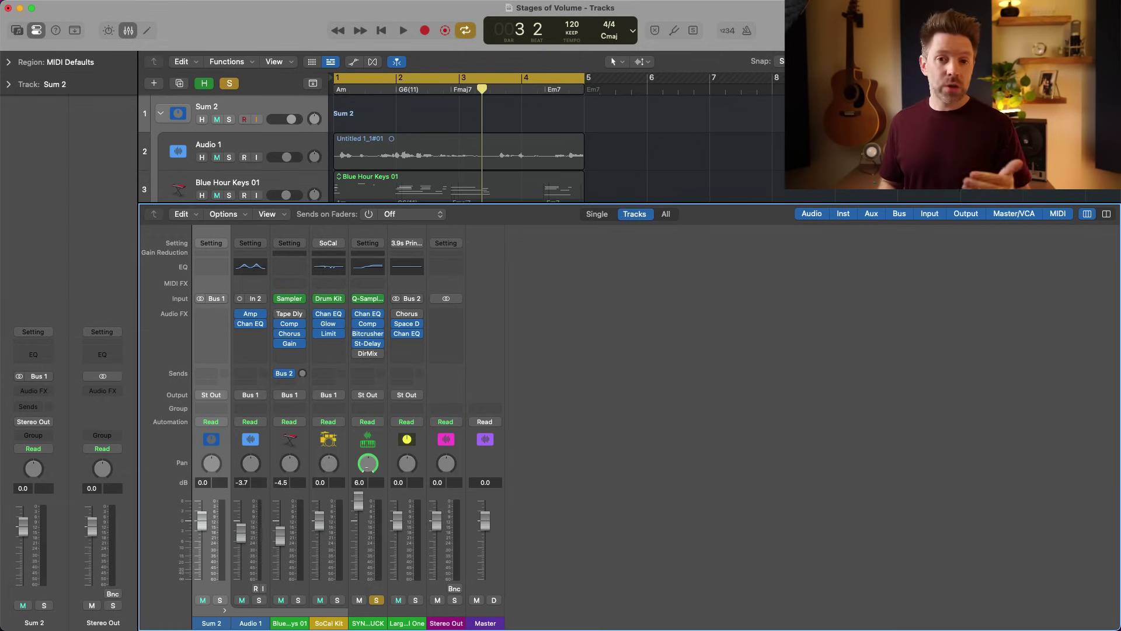
mouse_move(374, 464)
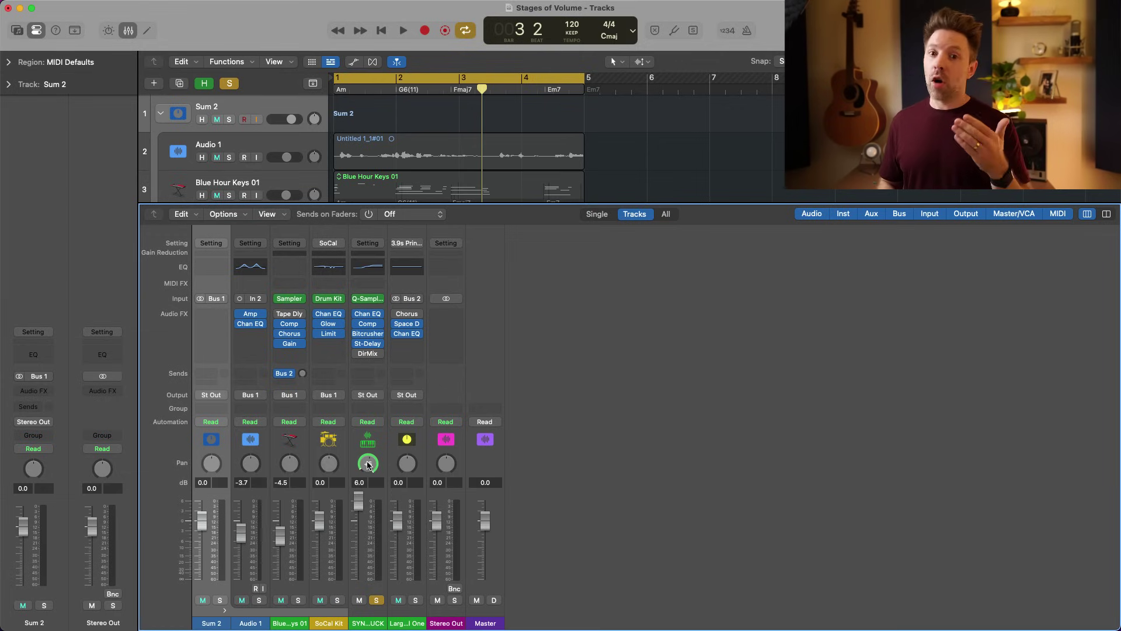